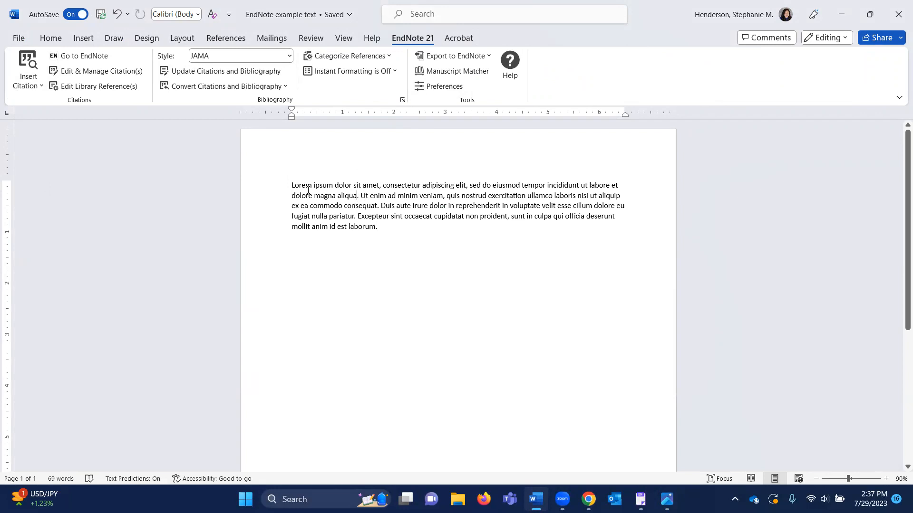
- Open the citation finder and search the EndNote library for "a", browsing through the matching references
left_click(28, 85)
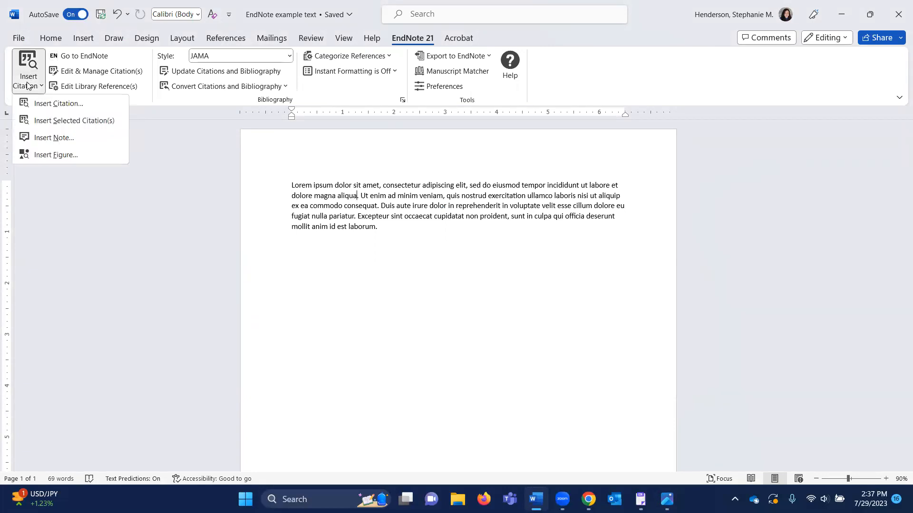
left_click(65, 104)
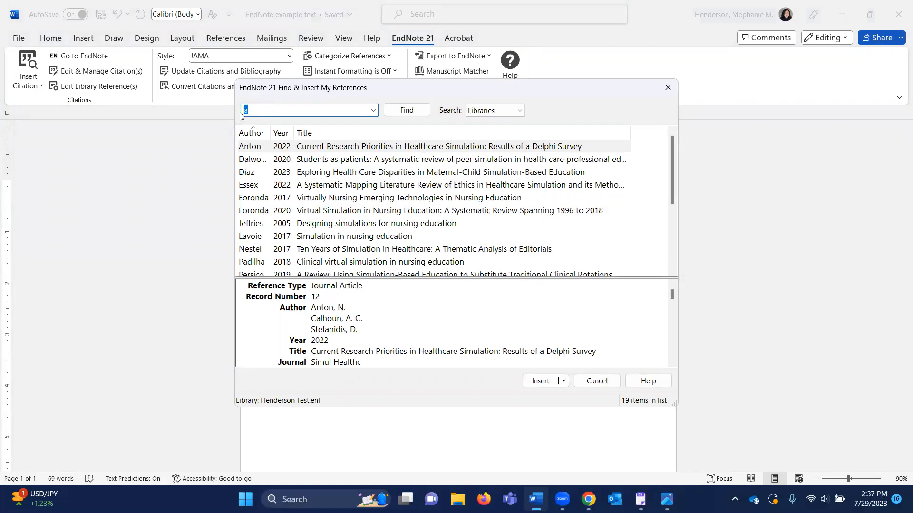
type("a")
left_click(411, 114)
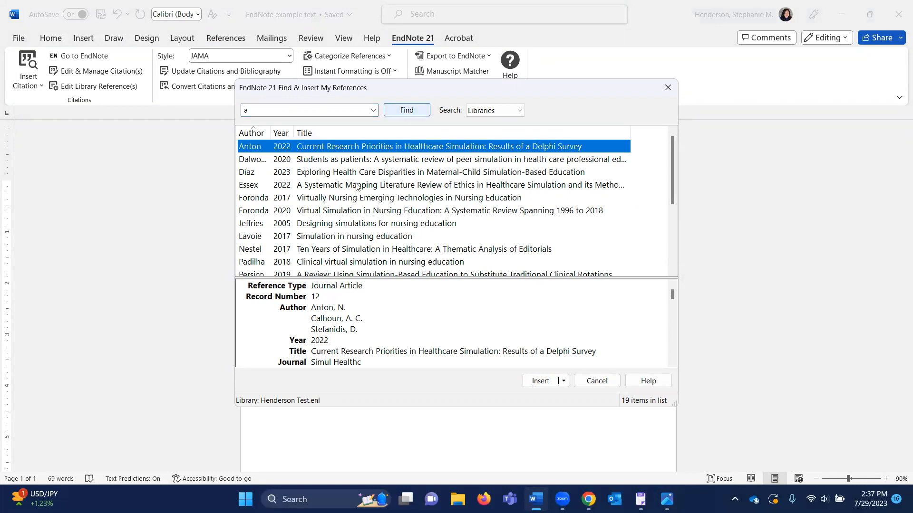
scroll(360, 212, "down", 3)
scroll(360, 211, "up", 3)
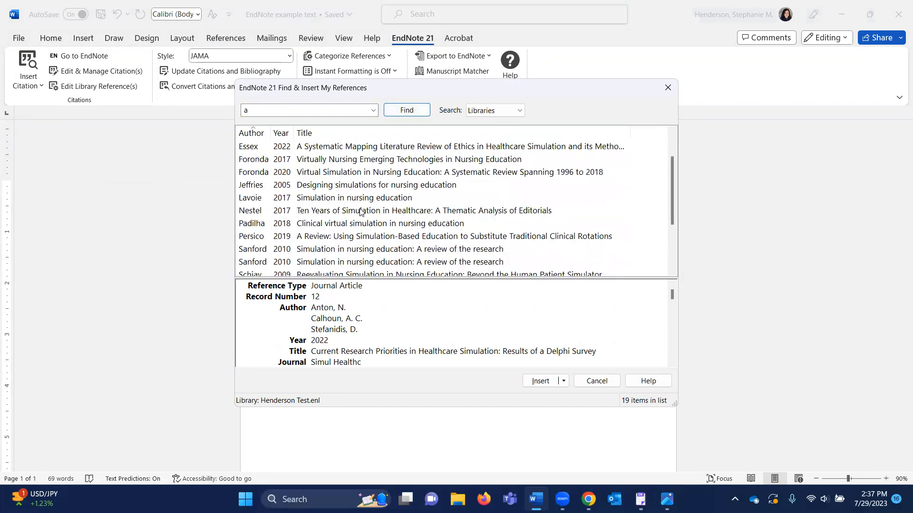
- Search the library references for 2017
left_click(272, 114)
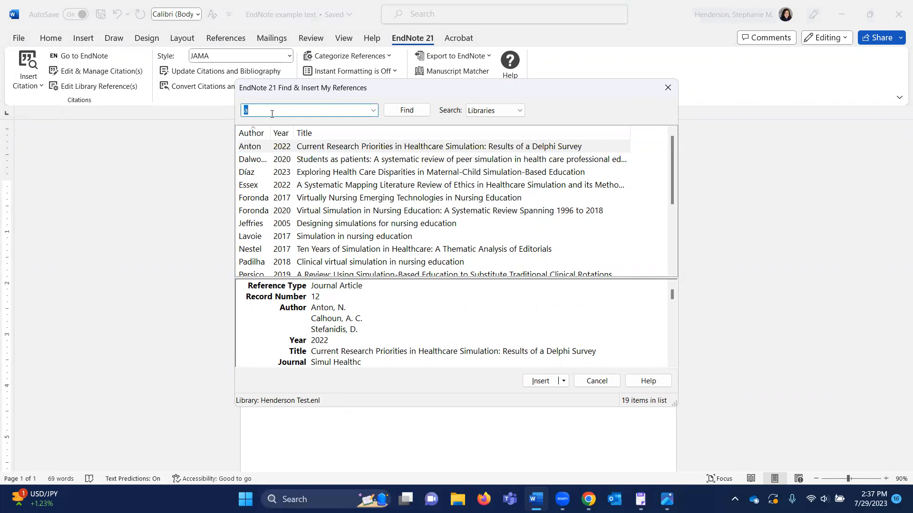
key("BackSpace")
type("2017")
left_click(401, 115)
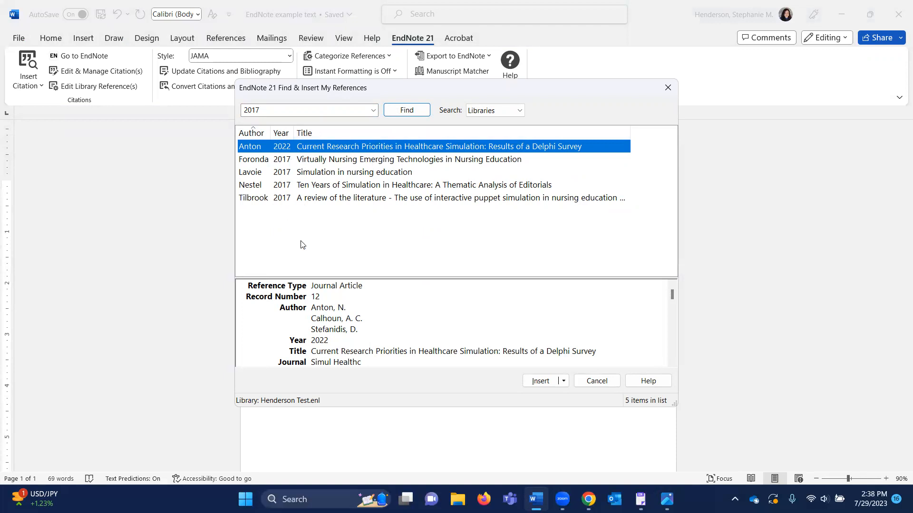
- Search the references for "a" and insert "Current Research Priorities in Healthcare Simulation: Results of a Delphi Survey" as a citation after "aliqua"
left_click(274, 112)
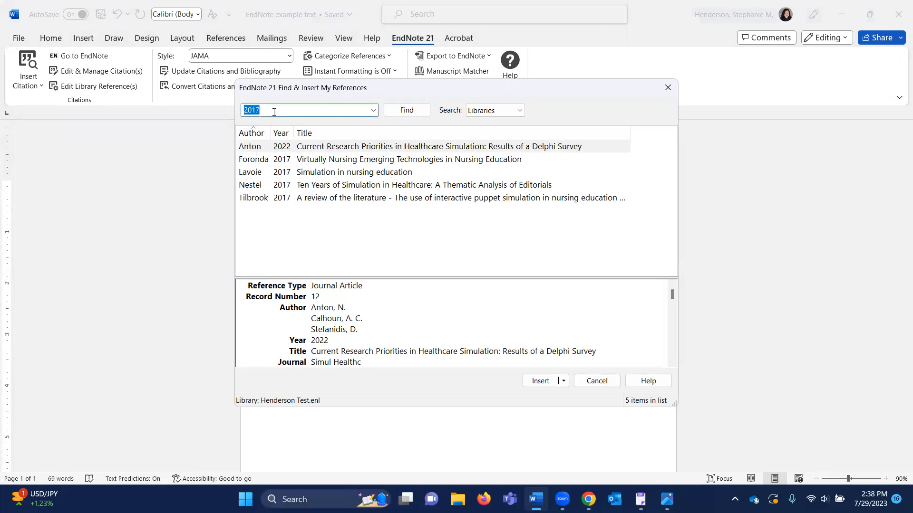
type("a")
left_click(407, 110)
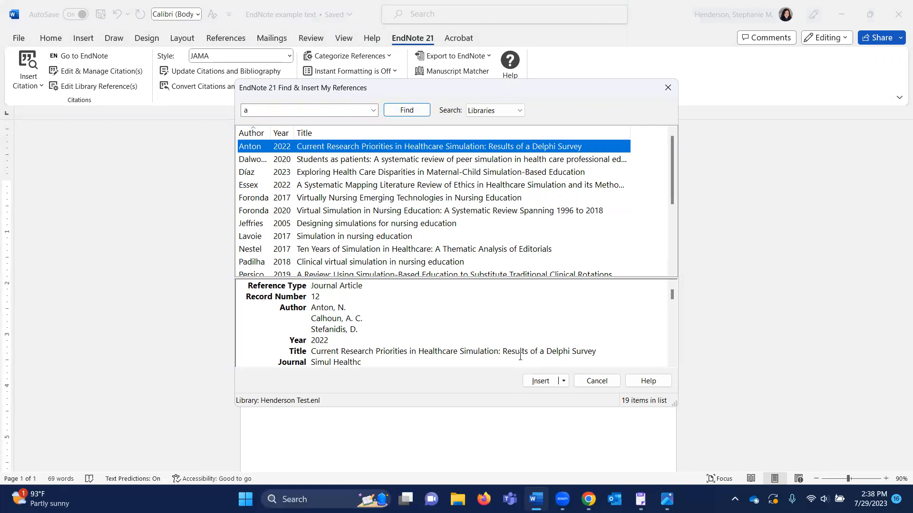
left_click(536, 380)
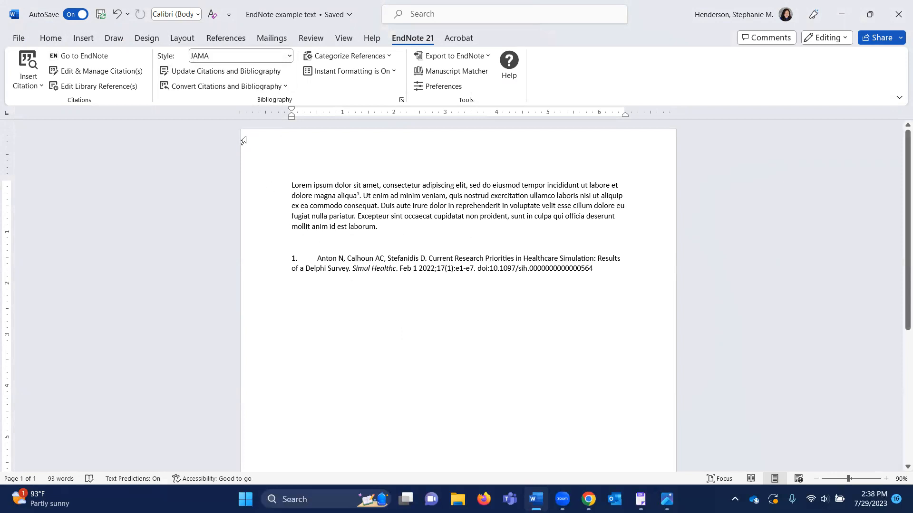
- Change the document's citation and bibliography style to APA 7th
left_click(240, 59)
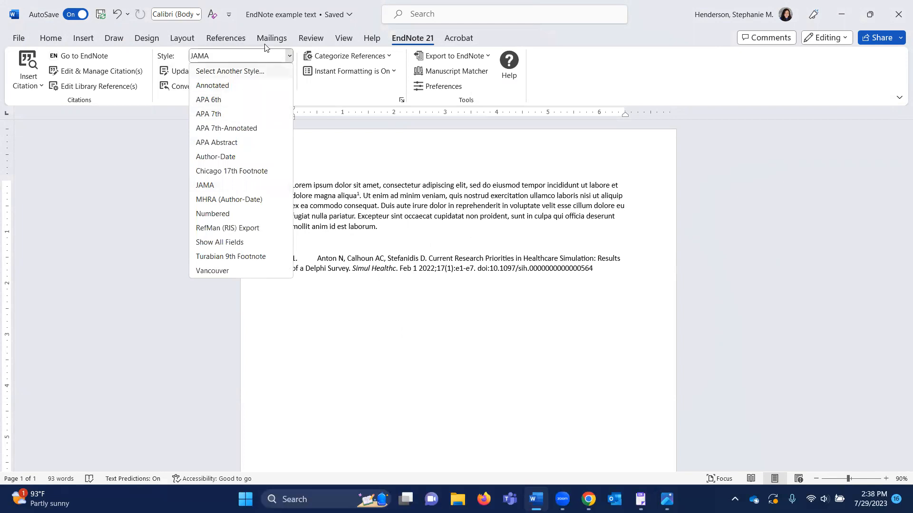
left_click(233, 113)
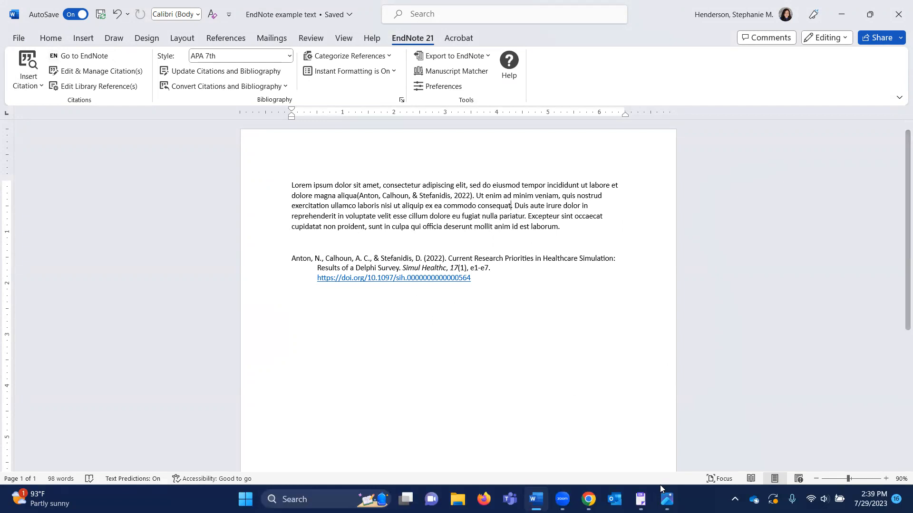
- Switch to EndNote and insert the 2023 reference "Exploring Health Care Disparities in Maternal-Child Simulation-Based Education" as a citation after "consequat" in Word
left_click(640, 499)
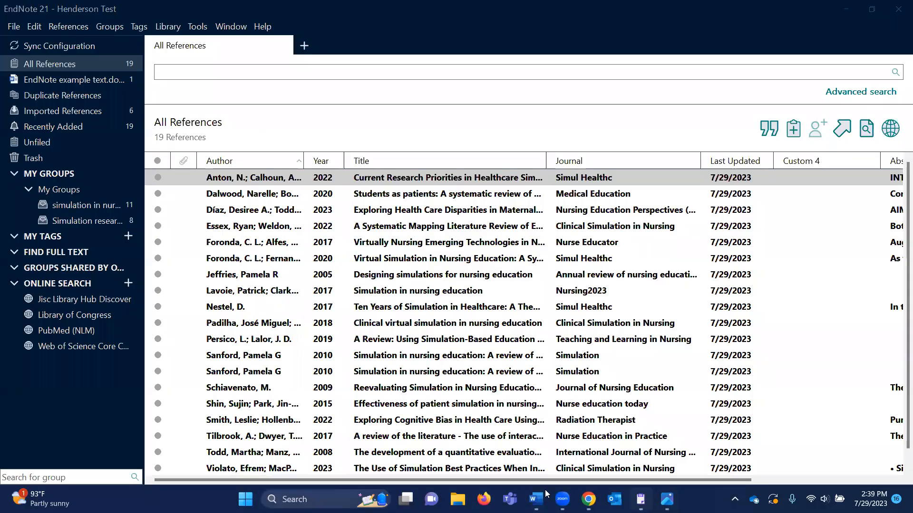
left_click(325, 210)
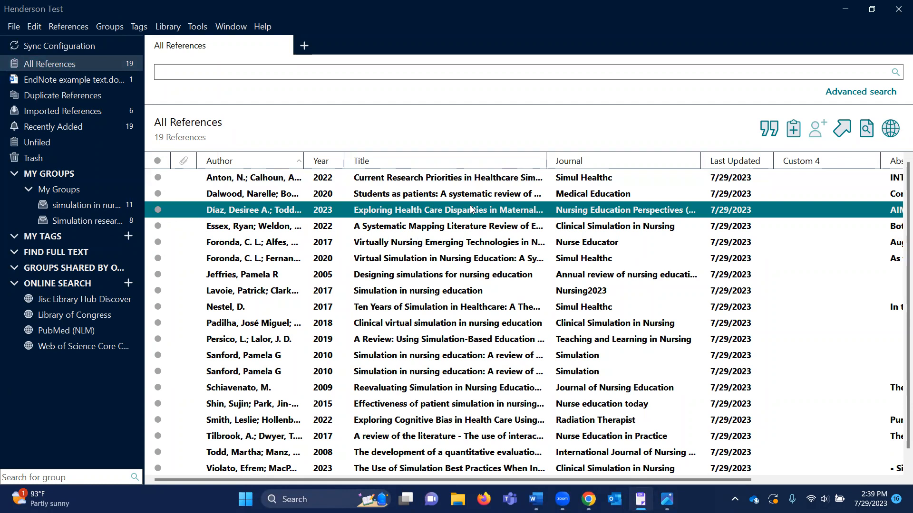
left_click(197, 26)
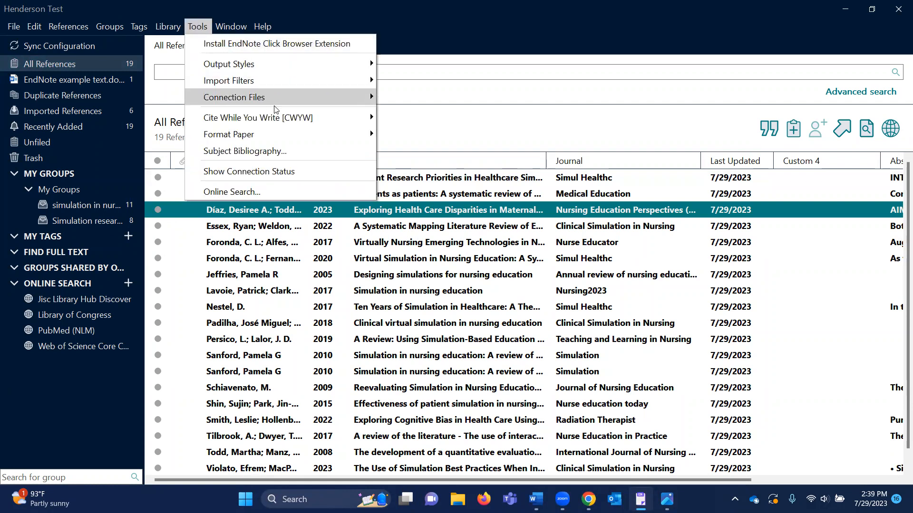
mouse_move(288, 118)
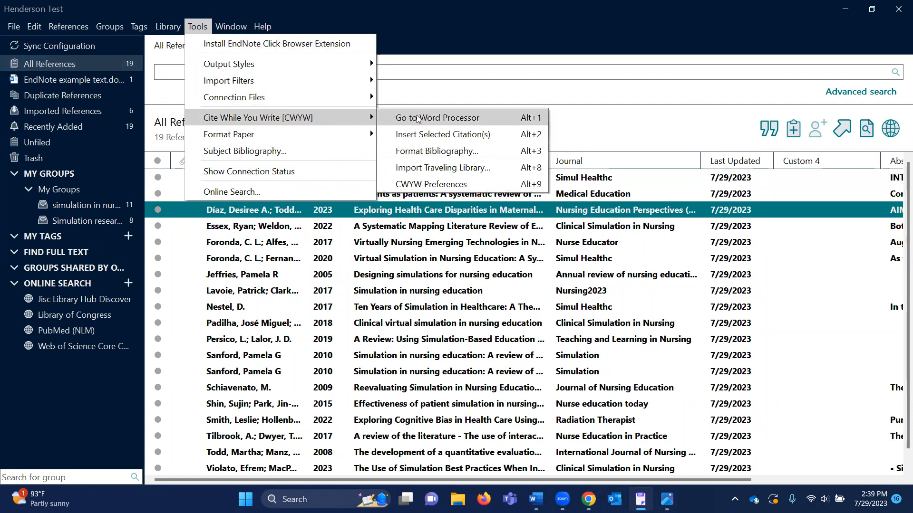
left_click(470, 138)
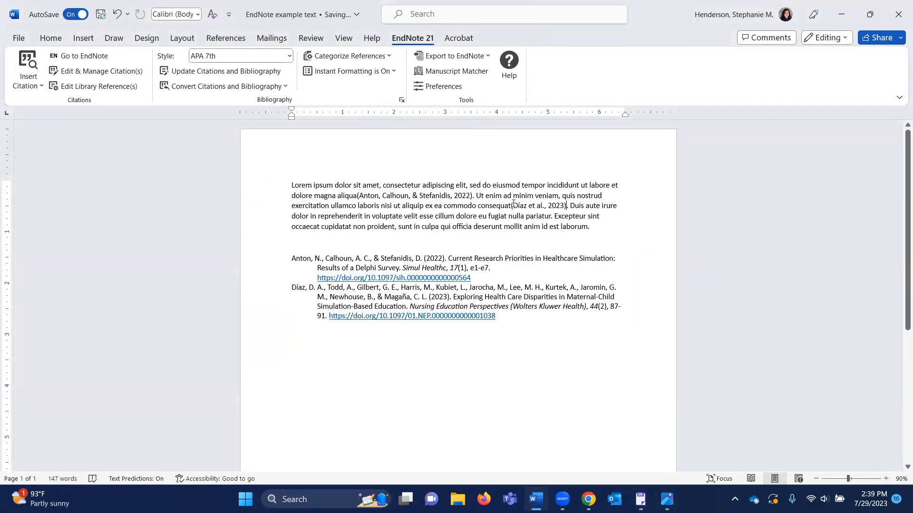
- Insert the 2005 reference "Designing simulations for nursing education" on the empty line below the paragraph, using the Insert & Exclude Author option
left_click(534, 203)
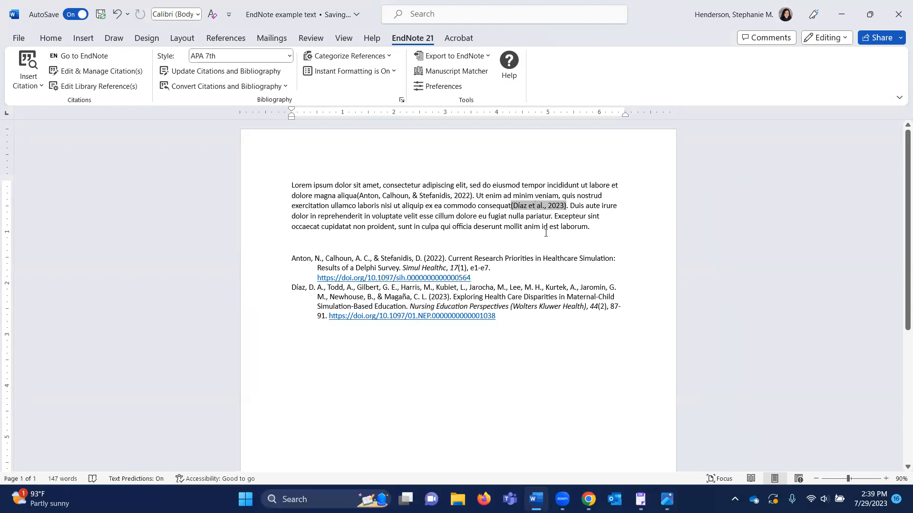
left_click(600, 227)
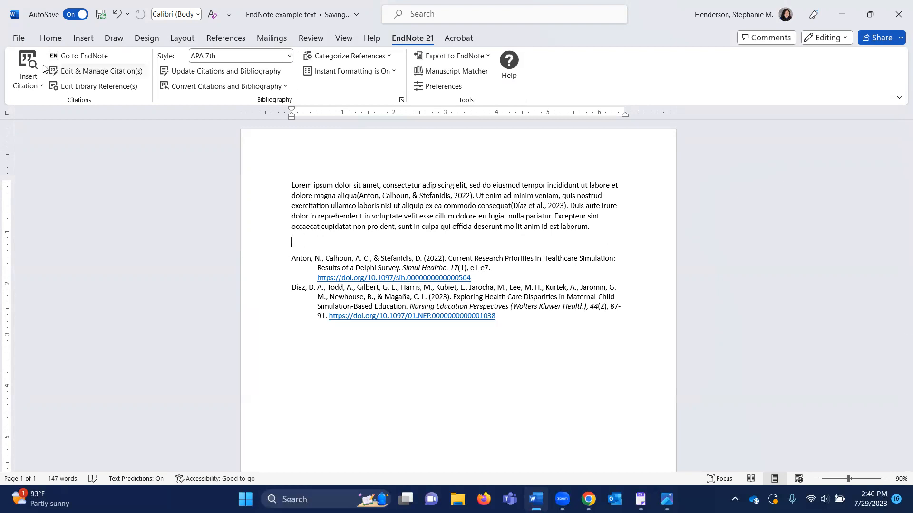
left_click(17, 65)
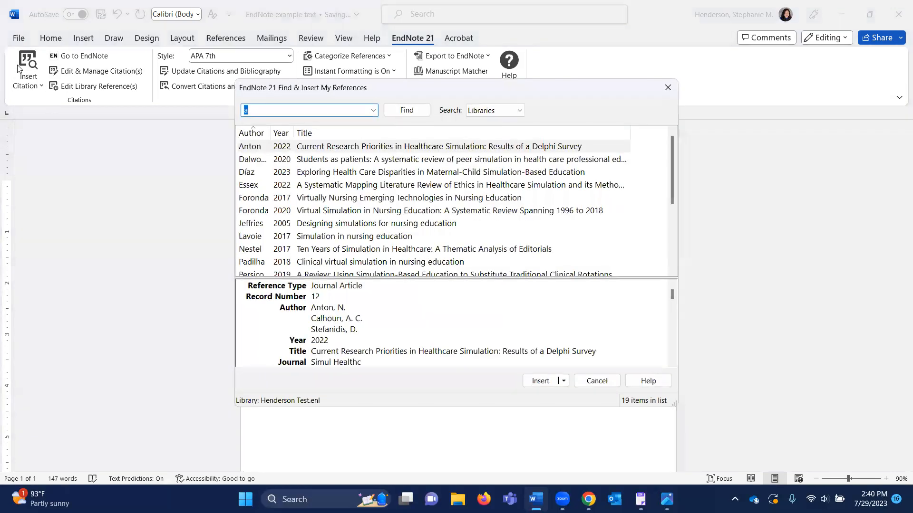
left_click(669, 87)
left_click(42, 87)
left_click(564, 381)
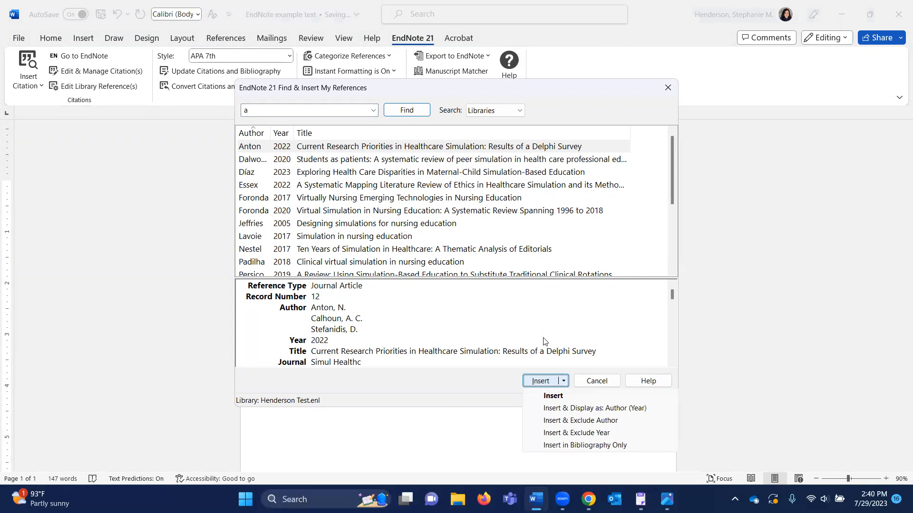
left_click(393, 223)
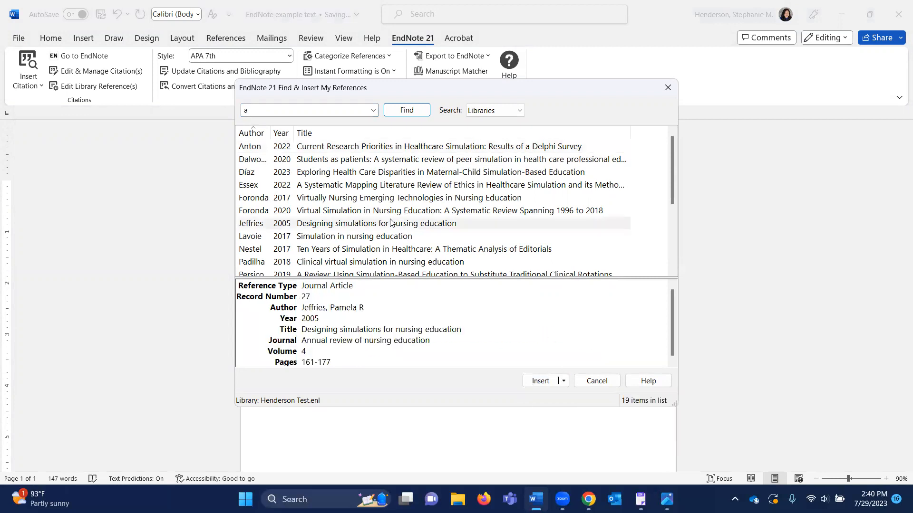
left_click(392, 210)
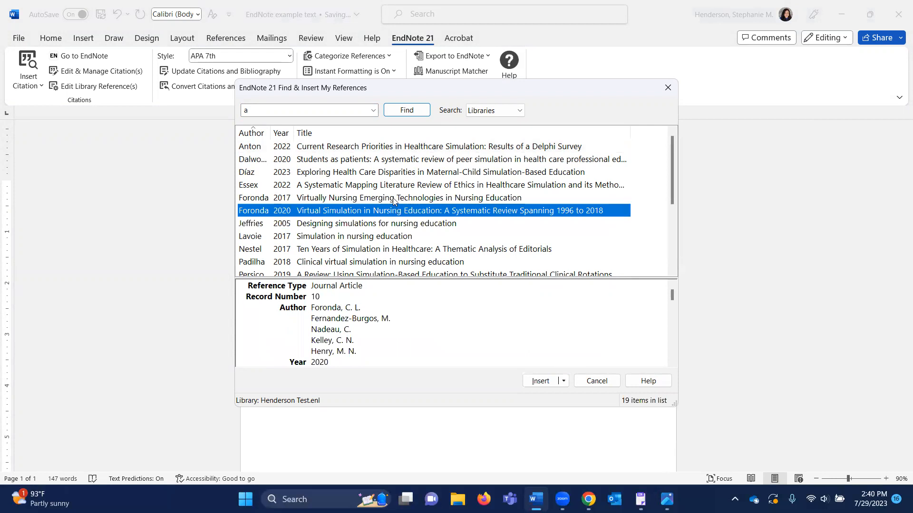
left_click(399, 224)
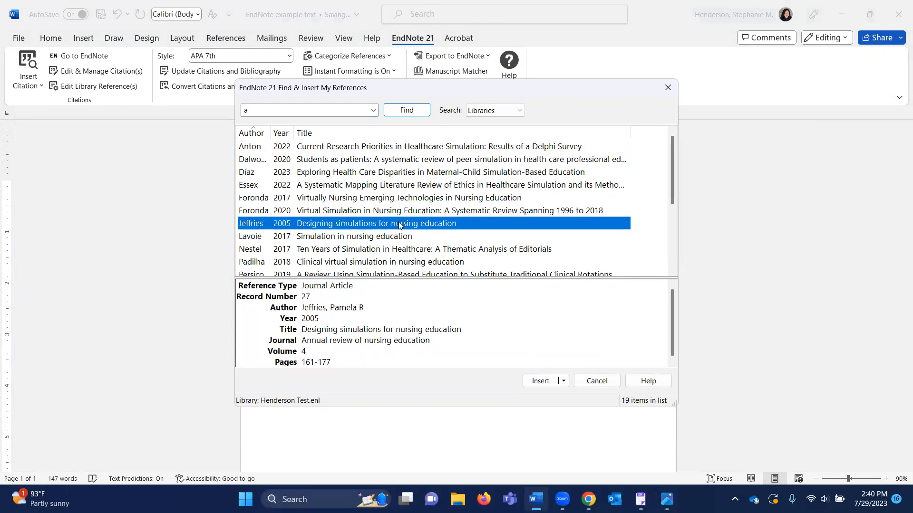
left_click(563, 382)
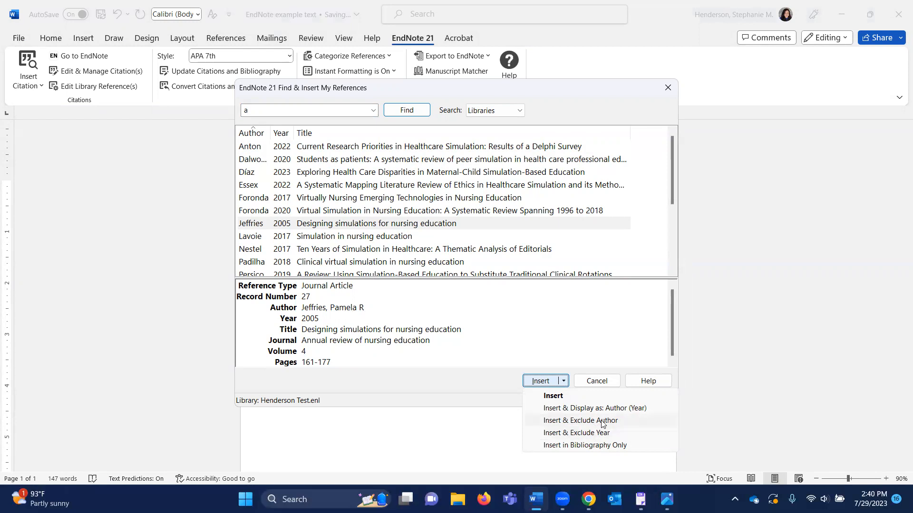
left_click(603, 421)
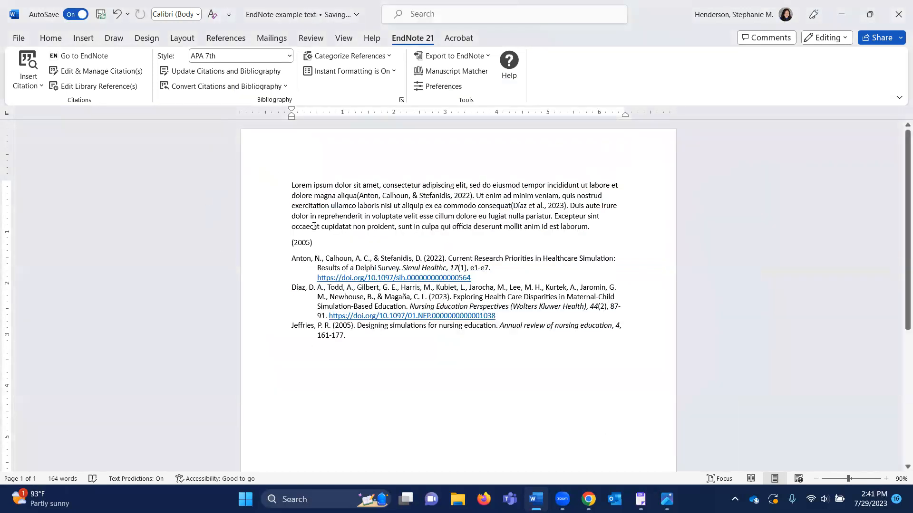
- Compare the year-only in-text citation with its full entry at the end of the bibliography
left_click(301, 240)
left_click_drag(296, 326, 352, 334)
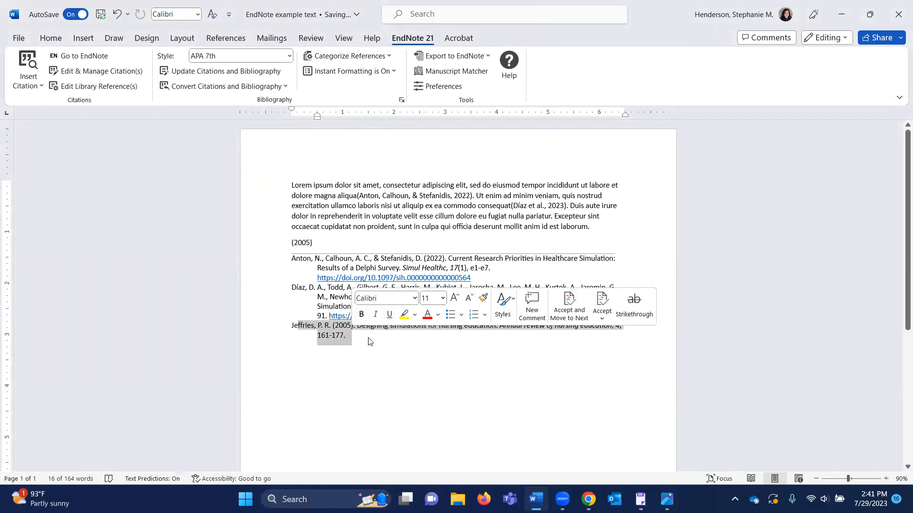
left_click(372, 342)
left_click(312, 328)
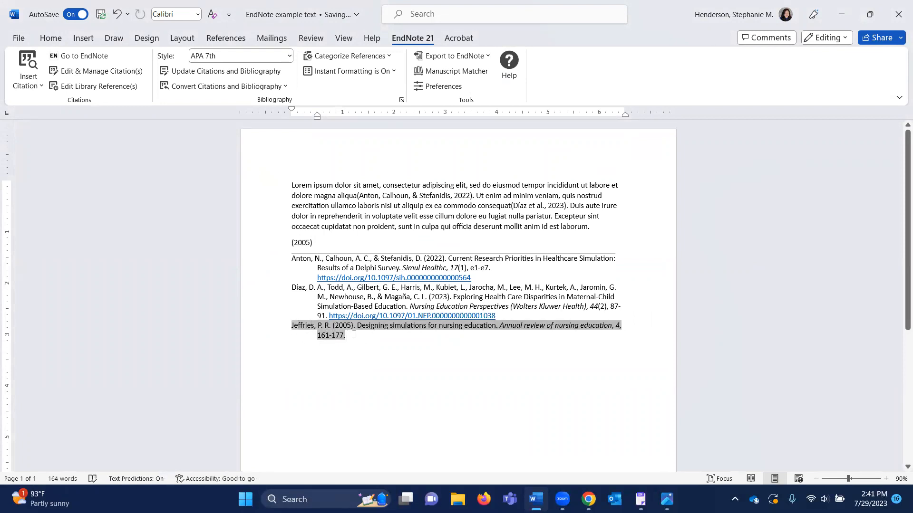
left_click(313, 240)
left_click(309, 241)
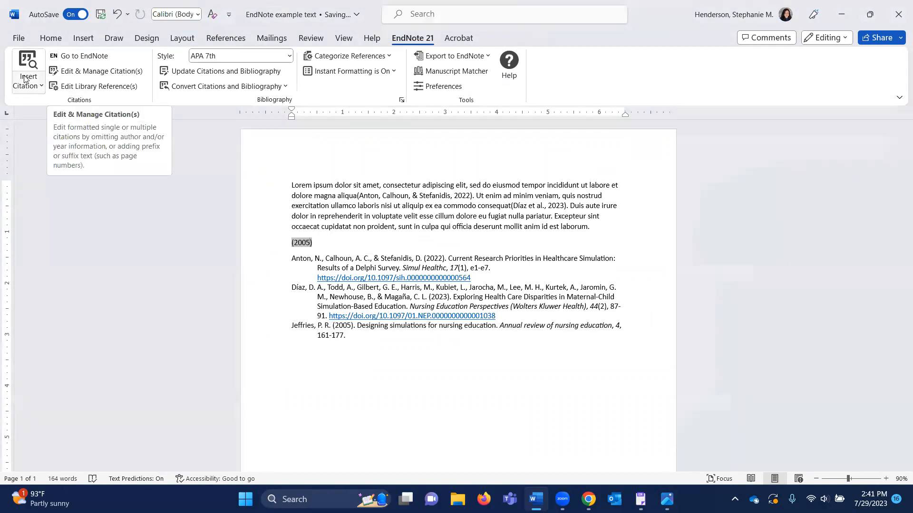
left_click(100, 73)
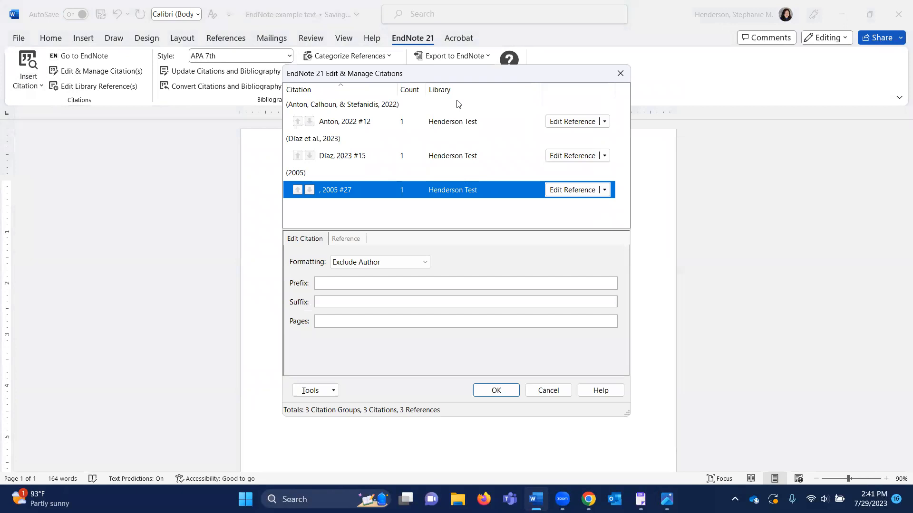
left_click(619, 73)
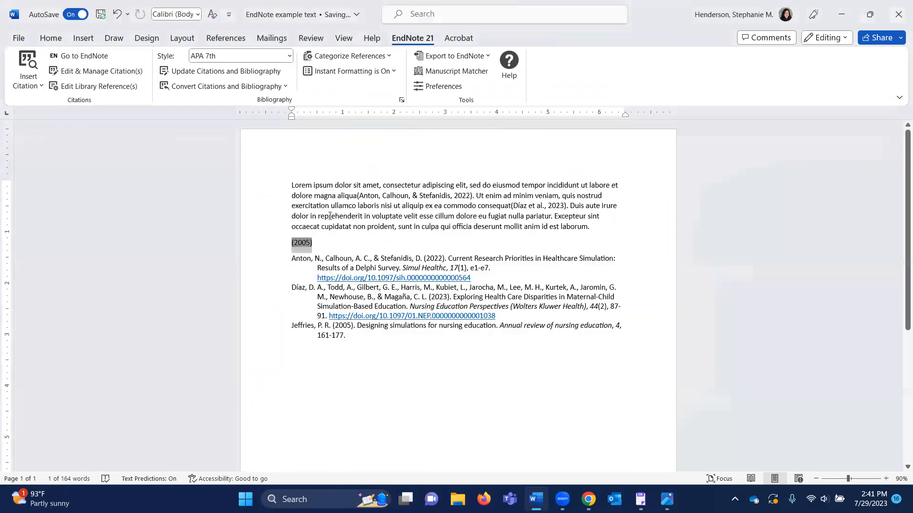
- Open the (2005) citation's library reference for editing through Edit & Manage Citations, and activate its Year field
left_click(300, 240)
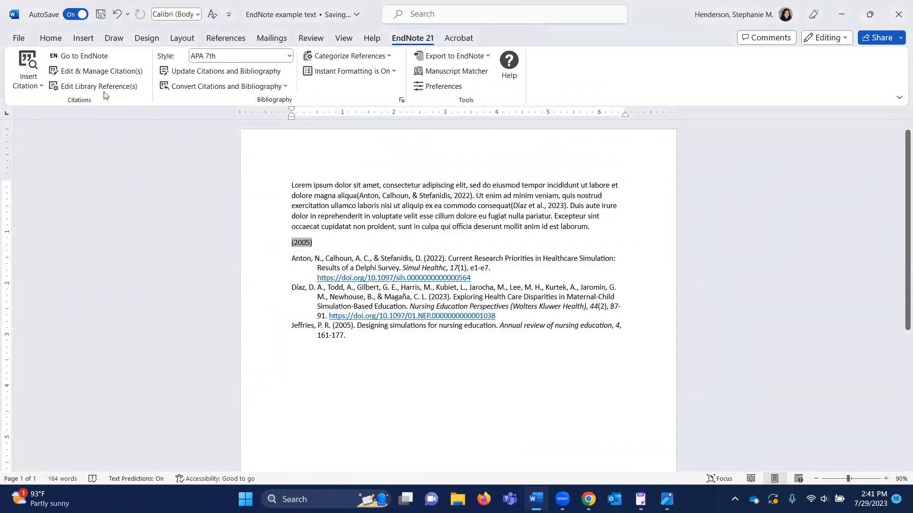
left_click(95, 74)
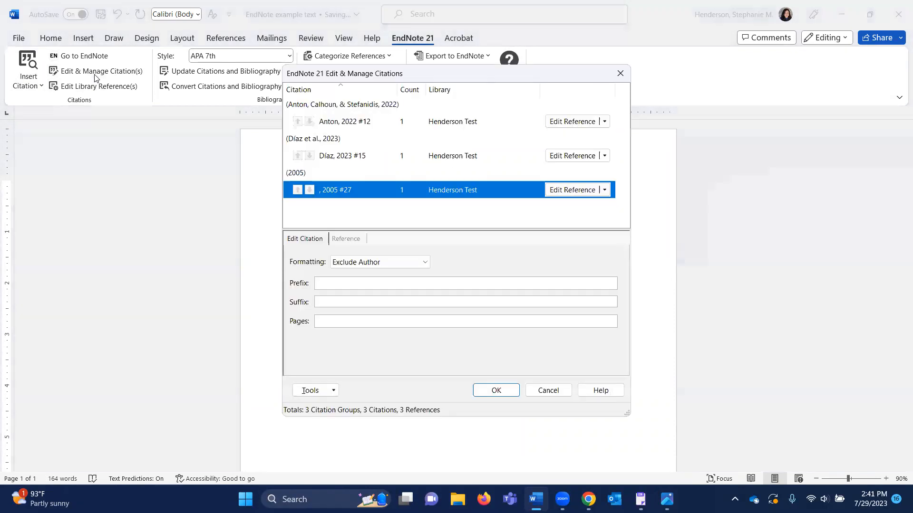
left_click(605, 190)
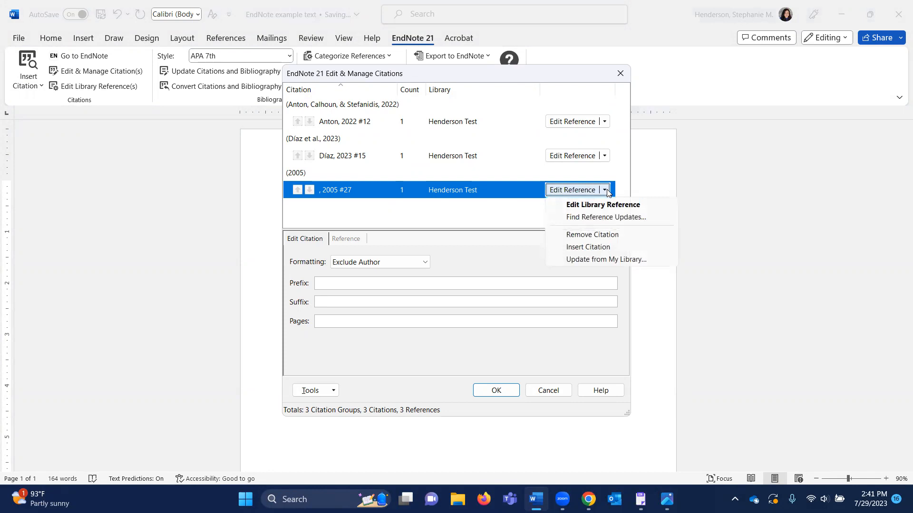
left_click(608, 205)
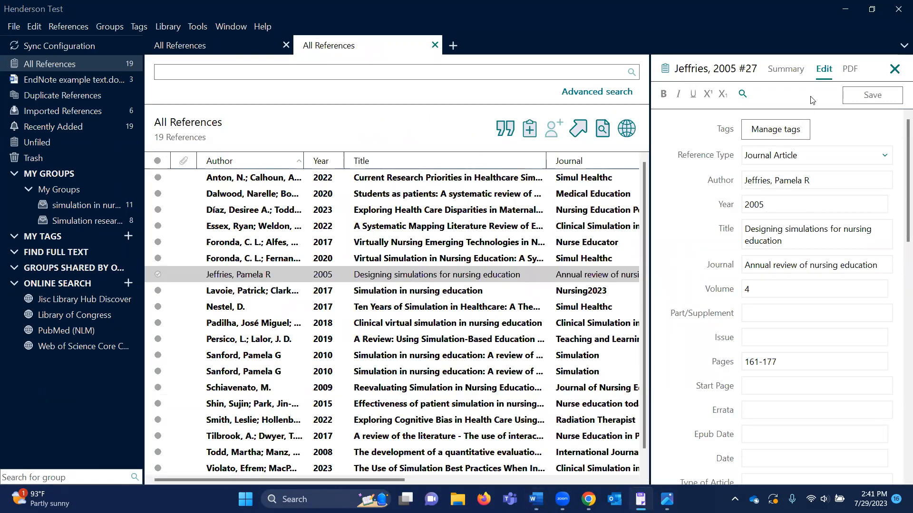
left_click(775, 205)
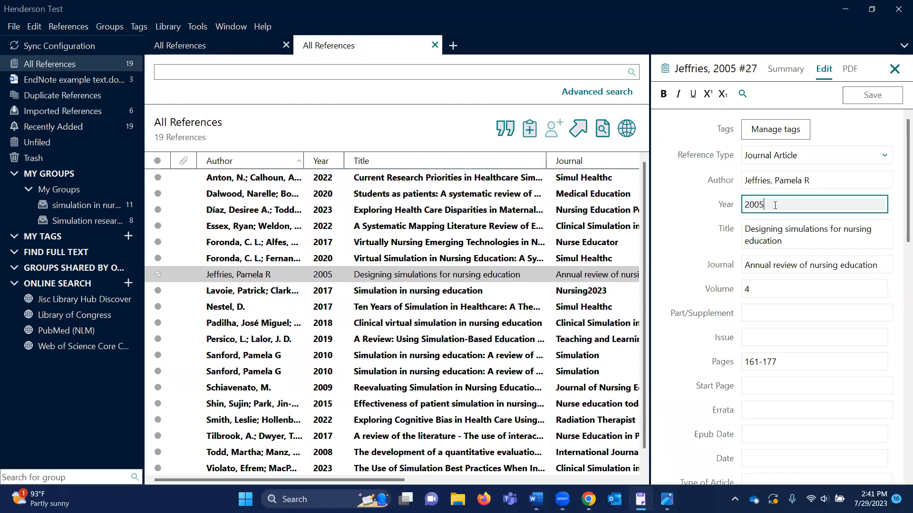
- Set the publication year of "Designing simulations for nursing education" to 2004 and save the reference
key("BackSpace")
type("4")
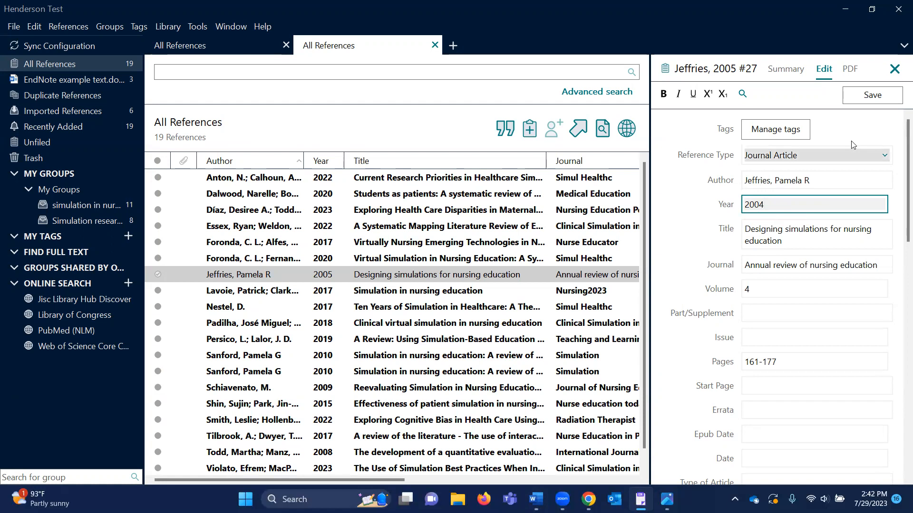
left_click(881, 101)
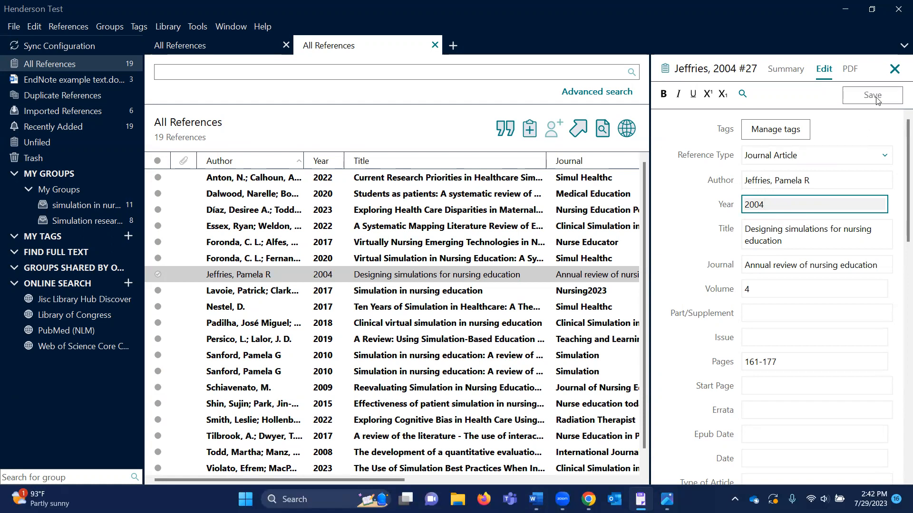
left_click(674, 289)
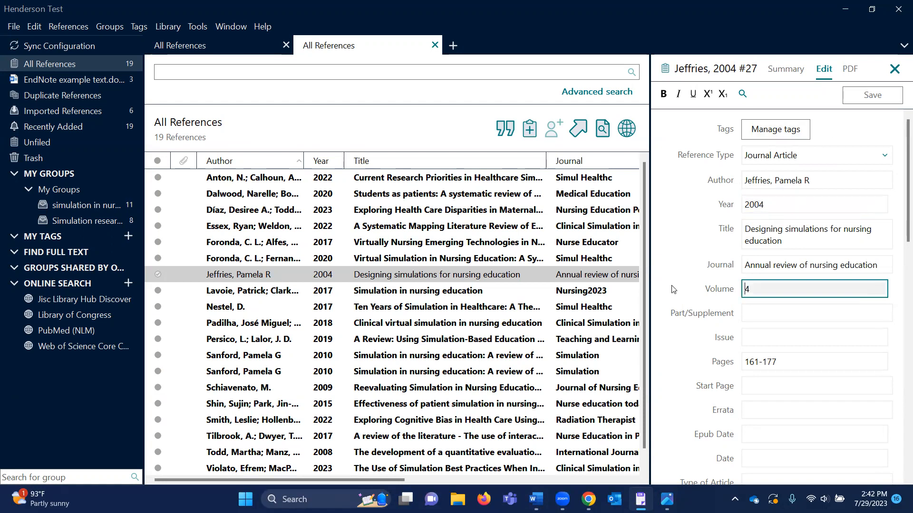
- Switch back to Word, accept the Edit & Manage Citations dialog and update the citations and bibliography
left_click(536, 499)
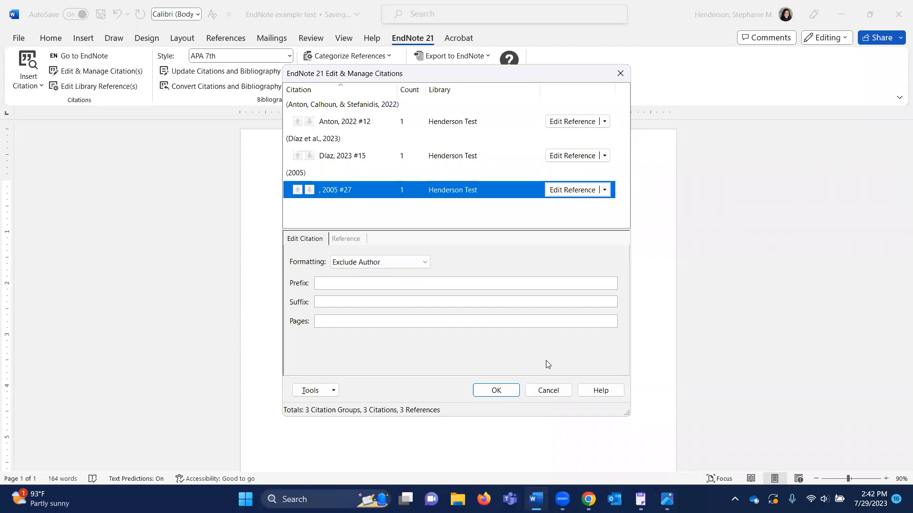
left_click(494, 391)
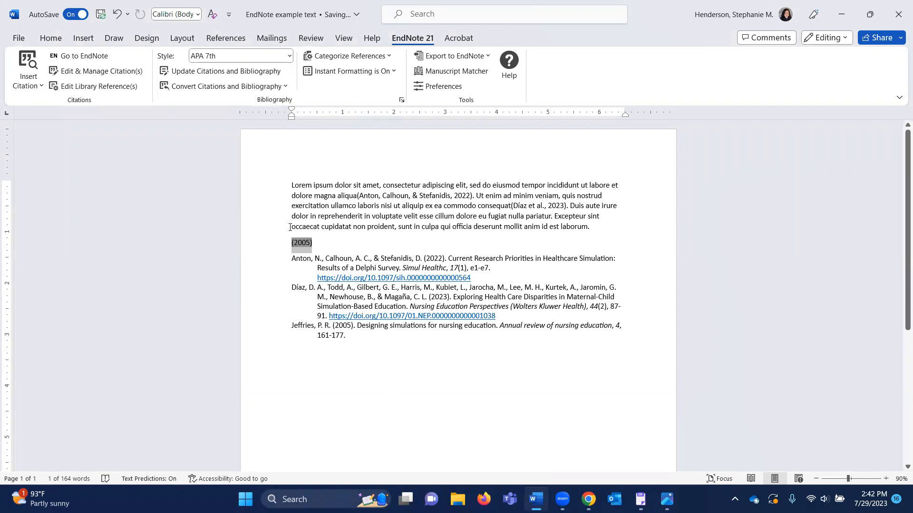
left_click(211, 72)
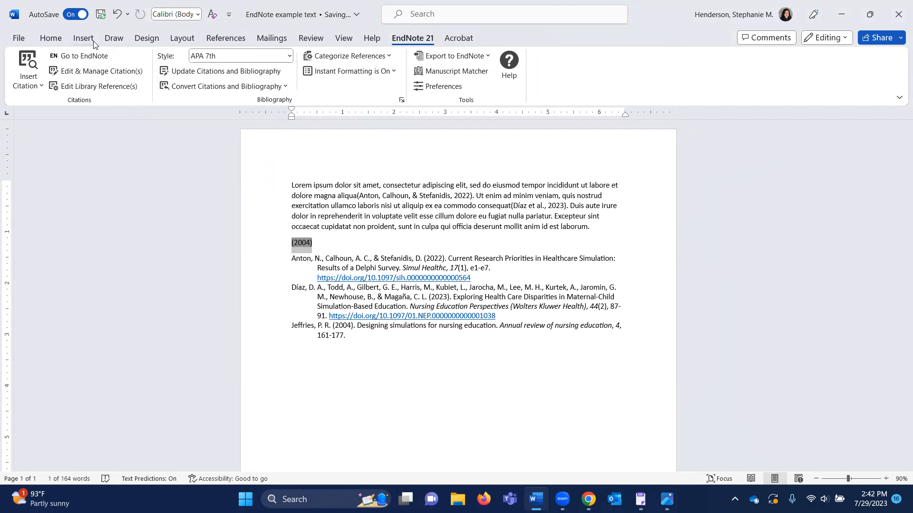
- Change the formatting of the author-excluded (2004) citation to Default through Edit & Manage Citations
left_click(108, 70)
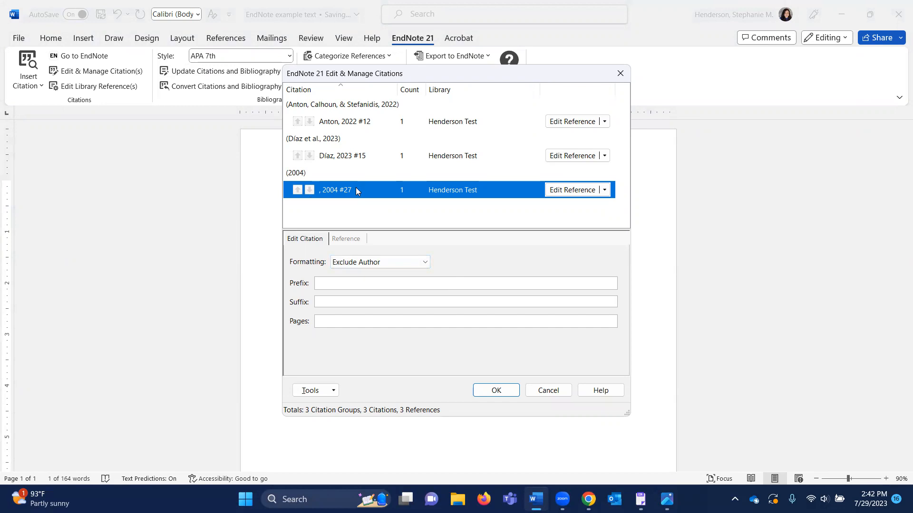
left_click(370, 264)
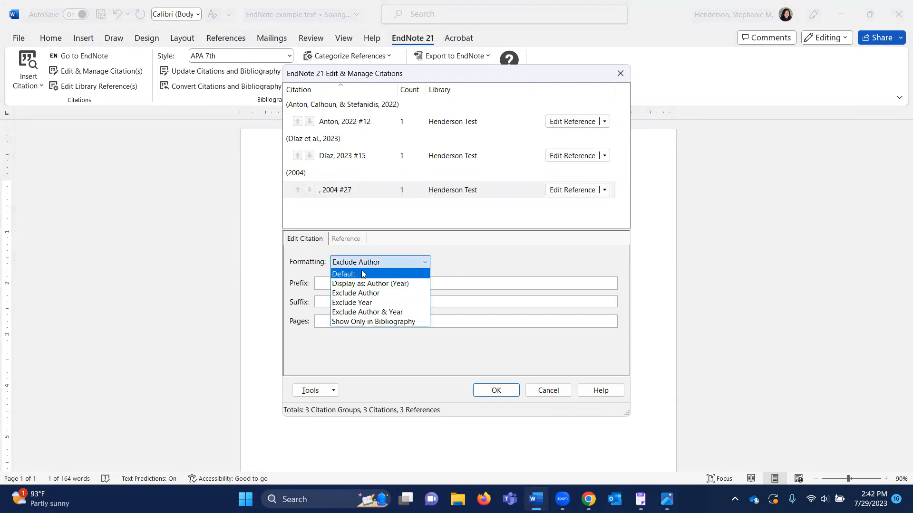
left_click(362, 275)
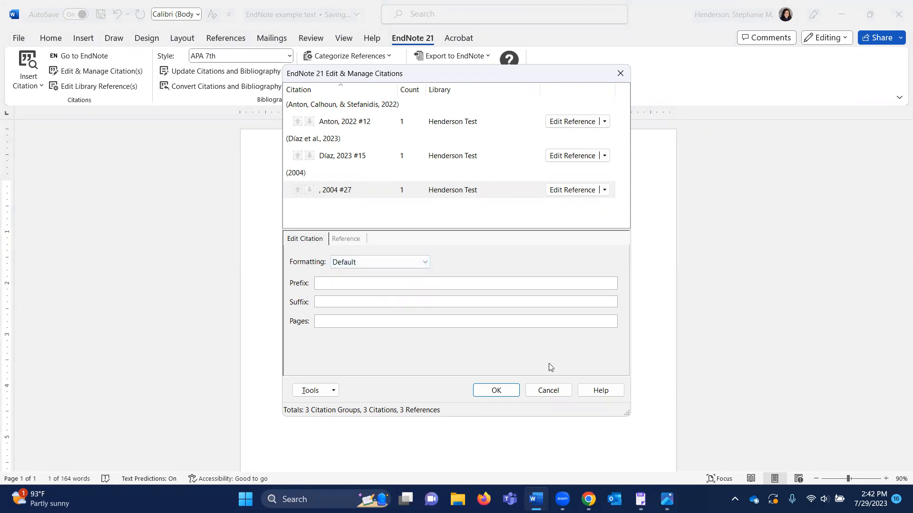
left_click(496, 388)
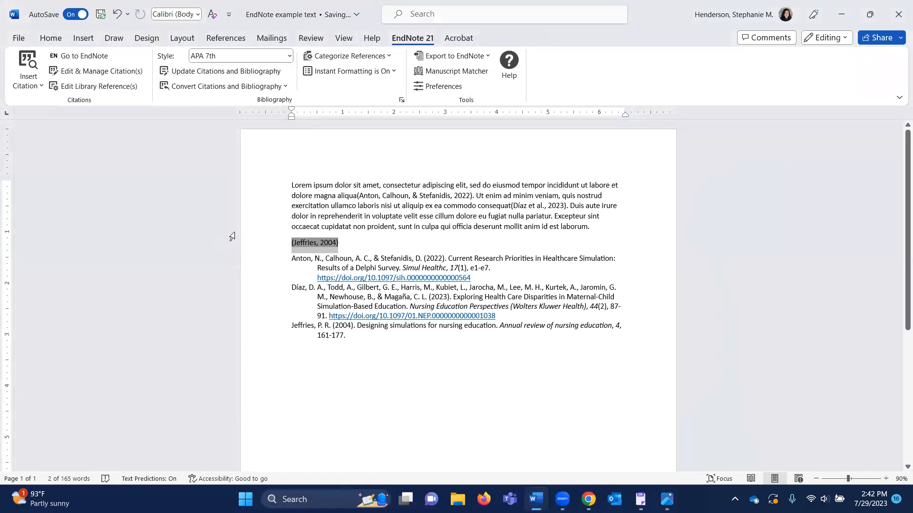
left_click(378, 243)
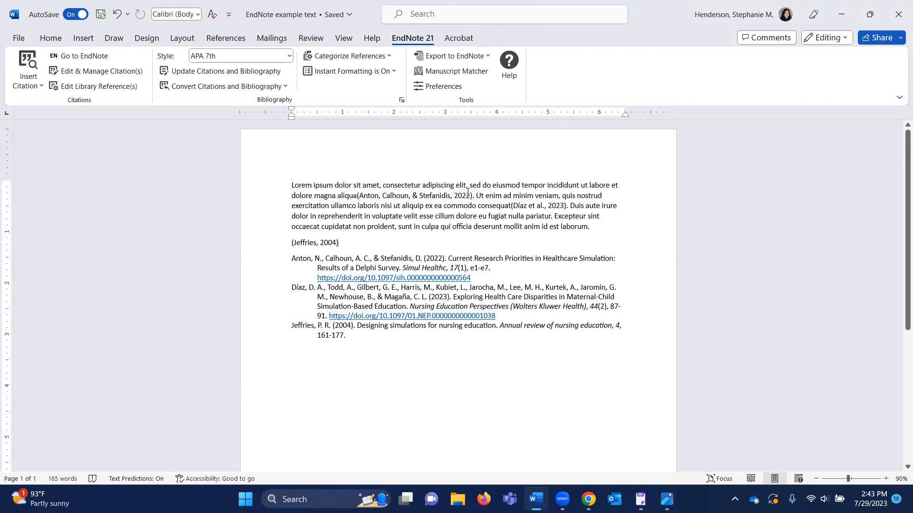
left_click(468, 193)
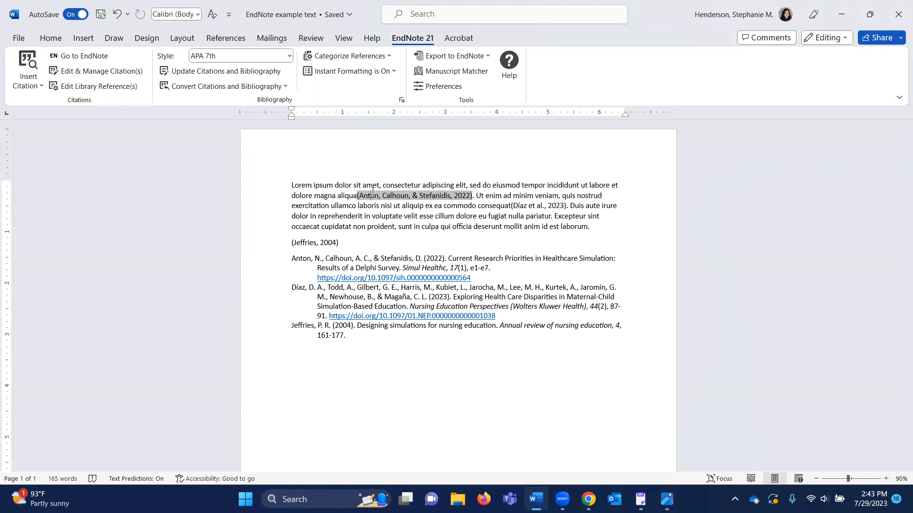
left_click(209, 216)
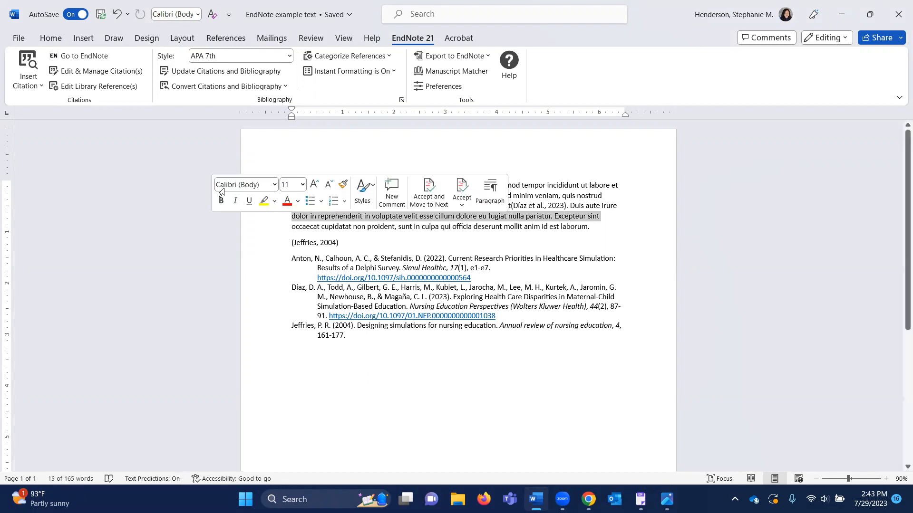
left_click(366, 138)
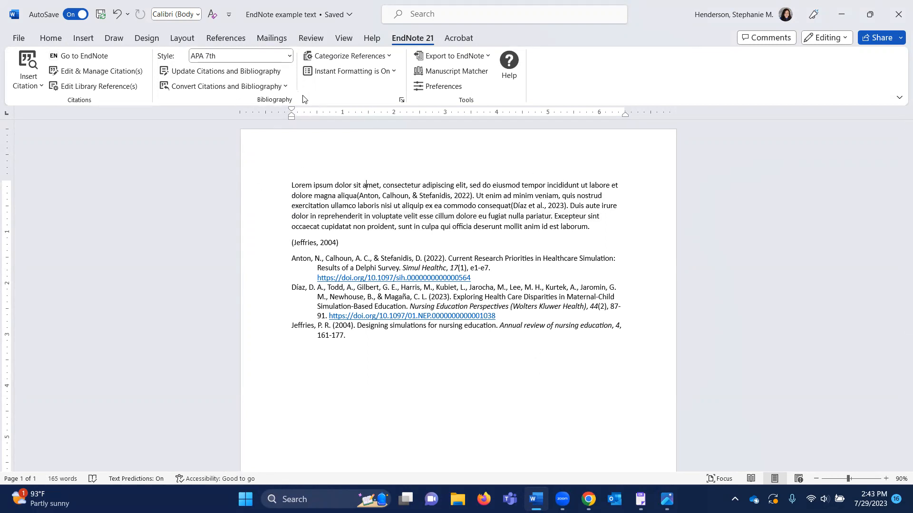
- Configure the bibliography layout with the title "Reference" and double line spacing, and review the reformatted list
left_click(402, 101)
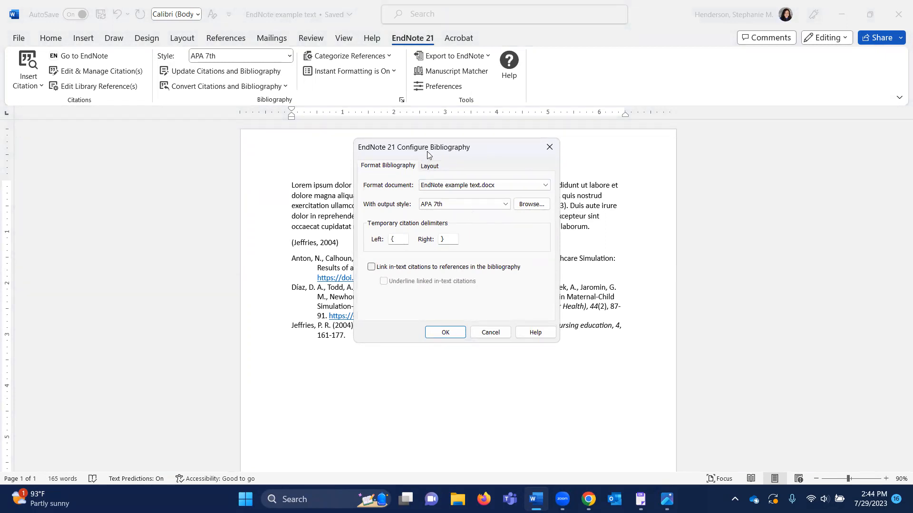
left_click(428, 168)
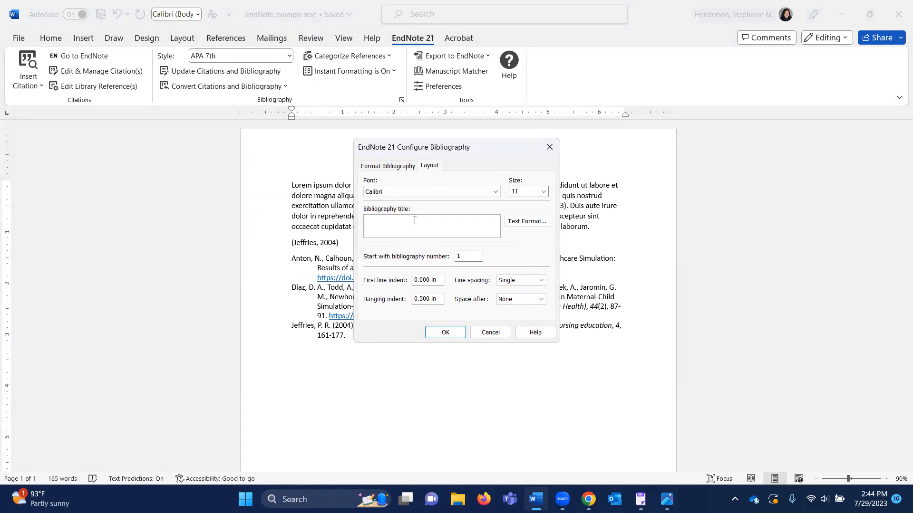
type("Reference")
left_click(519, 281)
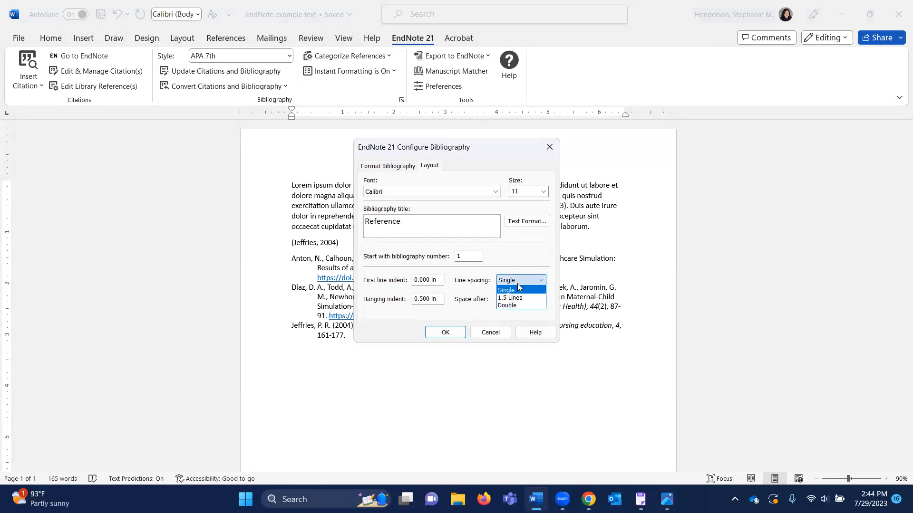
left_click(509, 305)
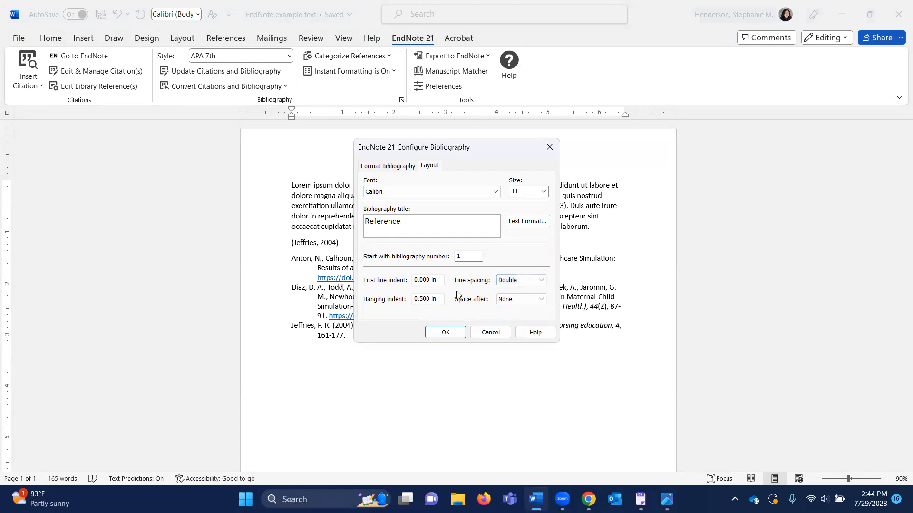
left_click(447, 333)
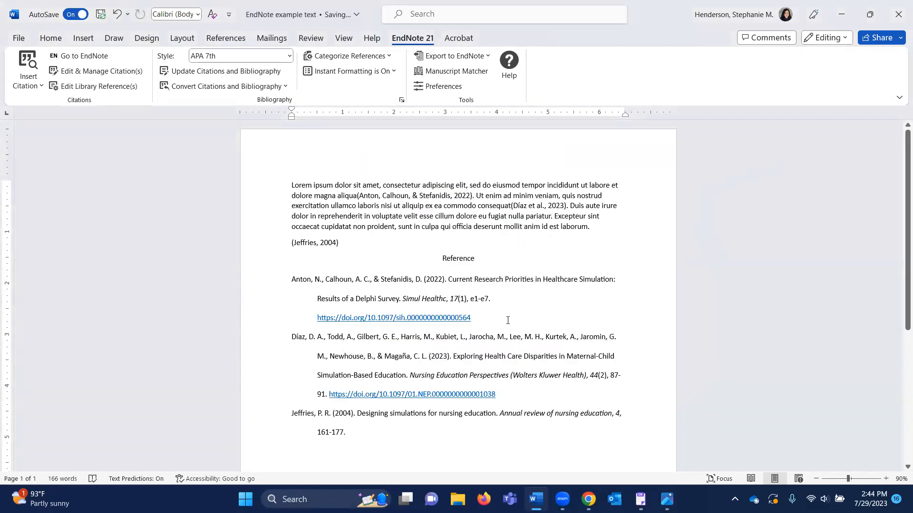
scroll(508, 320, "down", 3)
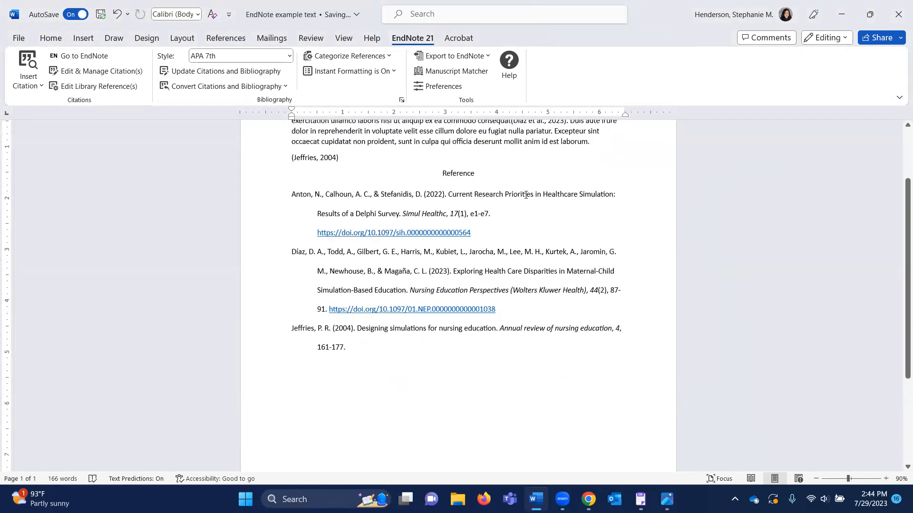
scroll(533, 173, "up", 3)
scroll(543, 286, "down", 3)
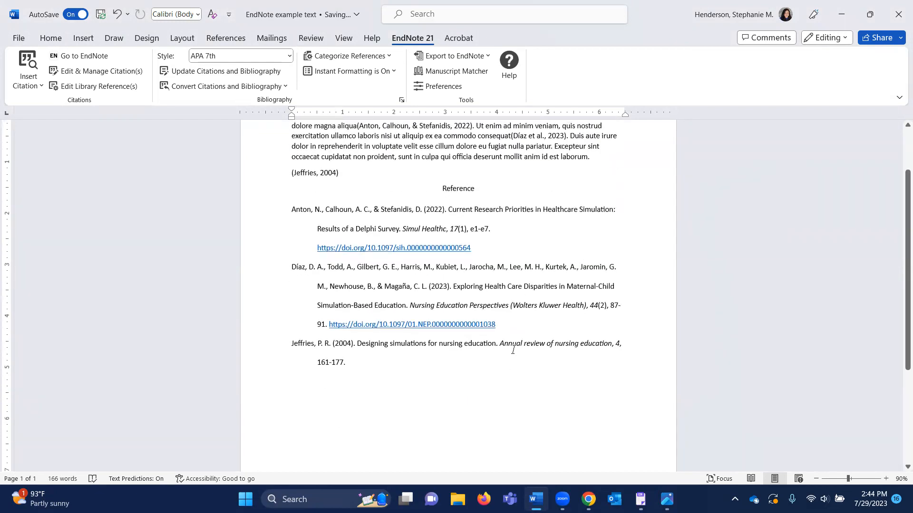
scroll(563, 231, "up", 2)
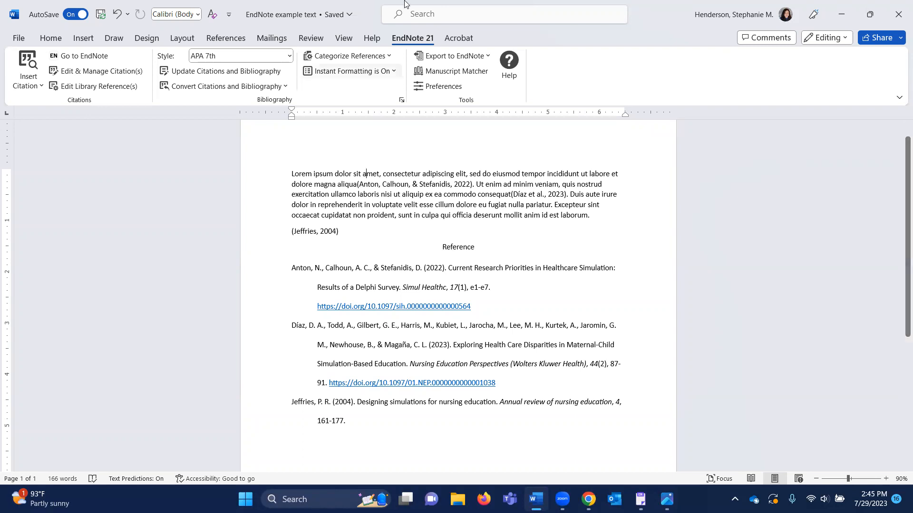
- Convert the document's citations and bibliography to plain text, continuing without a backup copy, and check the converted text
left_click(228, 91)
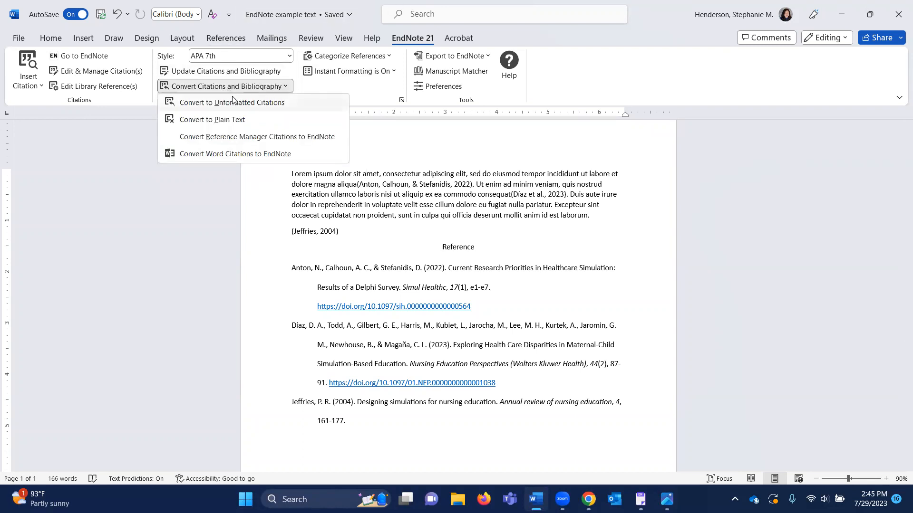
left_click(225, 120)
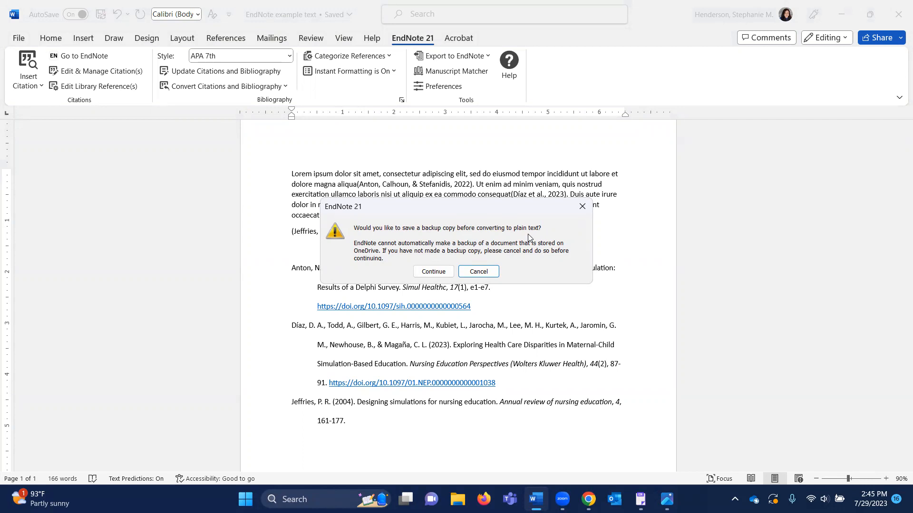
left_click(430, 271)
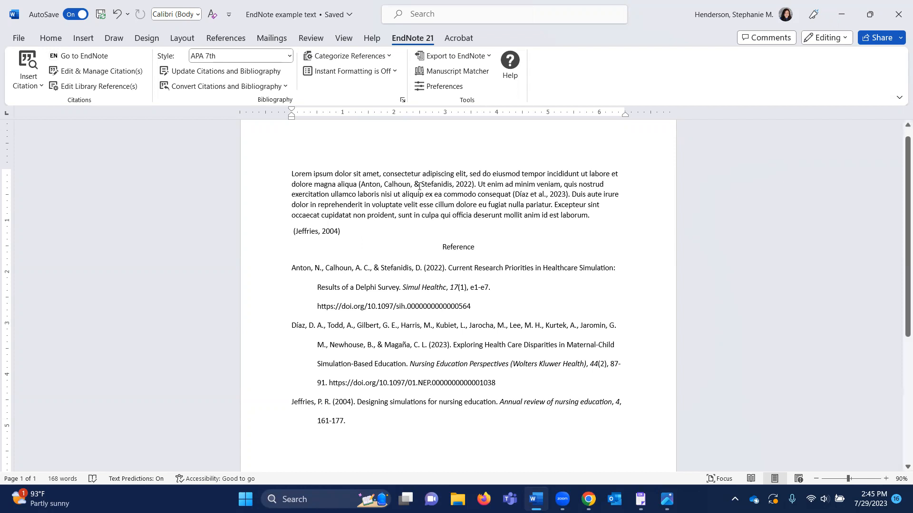
left_click(380, 324)
left_click(439, 306)
left_click(431, 206)
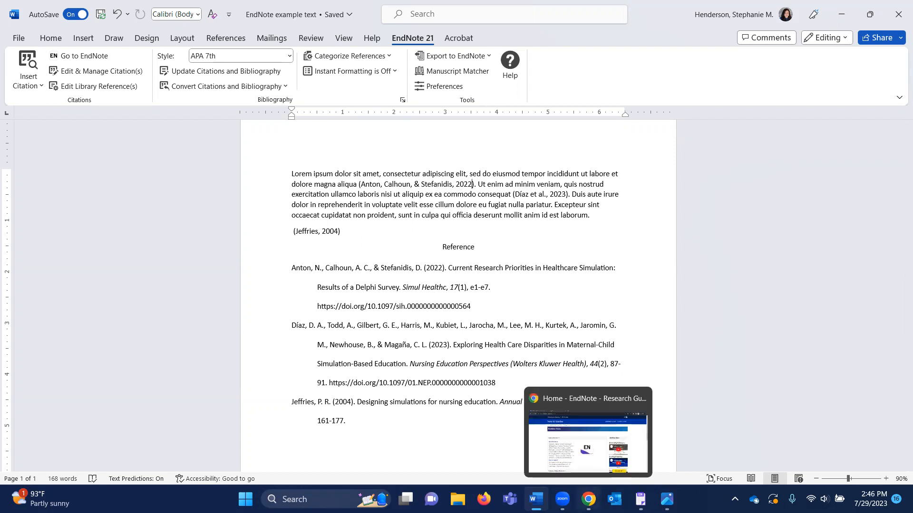
- Switch to Chrome and open the "Cite While you Write" PDF from the EndNote 21 Help & Resources section of the library guide
left_click(589, 499)
scroll(107, 331, "down", 5)
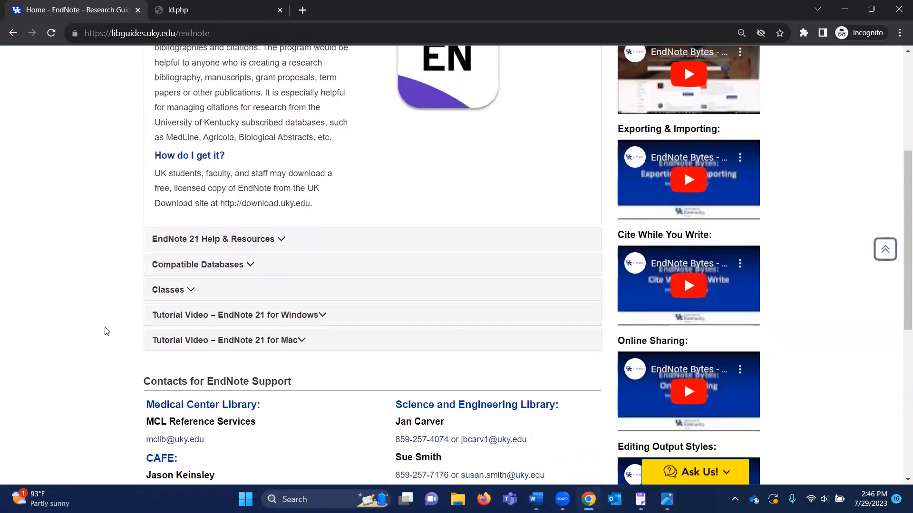
left_click(203, 238)
scroll(203, 242, "down", 4)
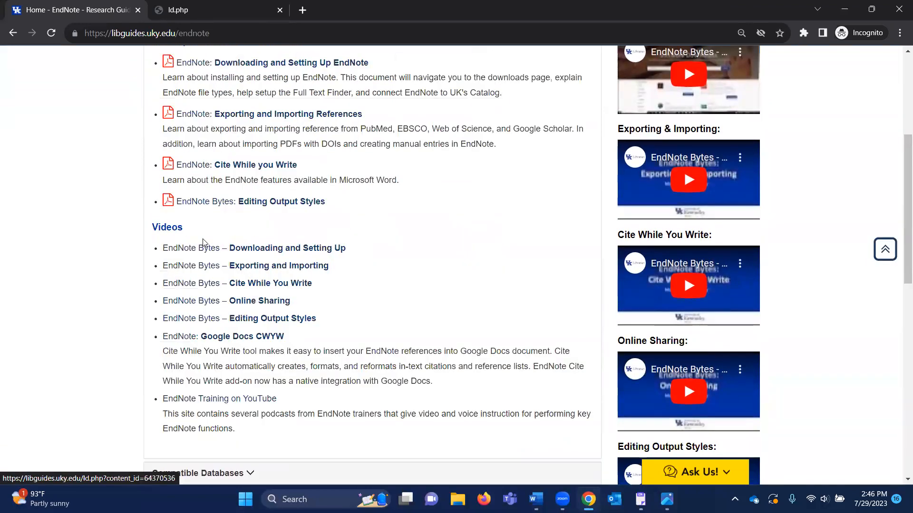
left_click(277, 167)
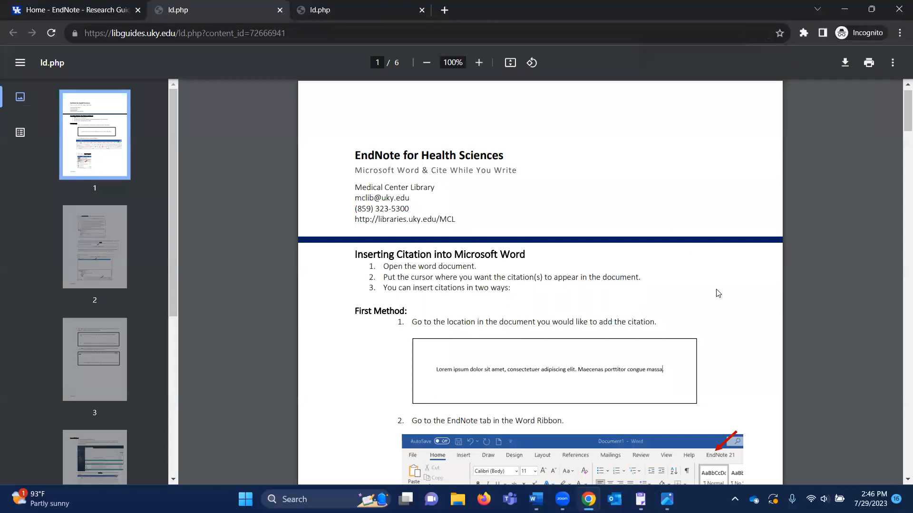
- Read through the Cite While You Write PDF, from inserting citations to the Convert Citations and Bibliography and Traveling Library sections
scroll(717, 293, "down", 3)
scroll(718, 293, "down", 1)
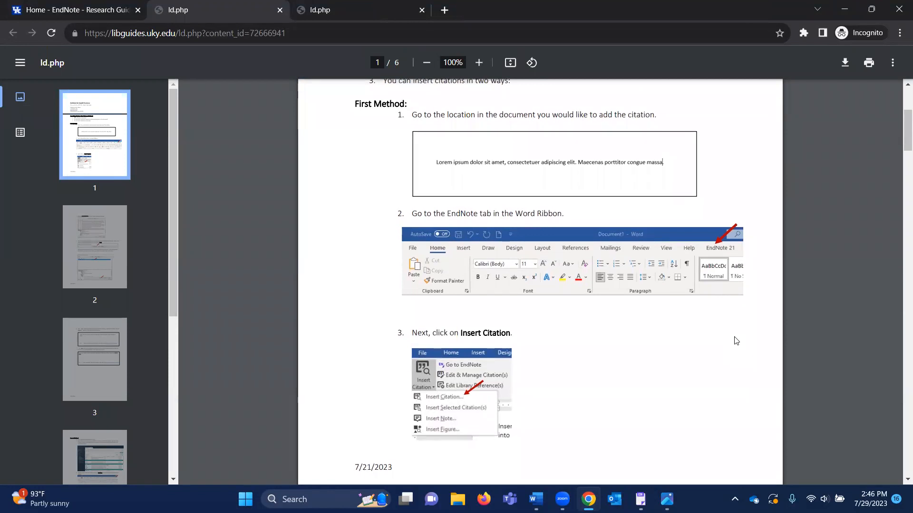
scroll(735, 338, "down", 1)
scroll(709, 297, "down", 6)
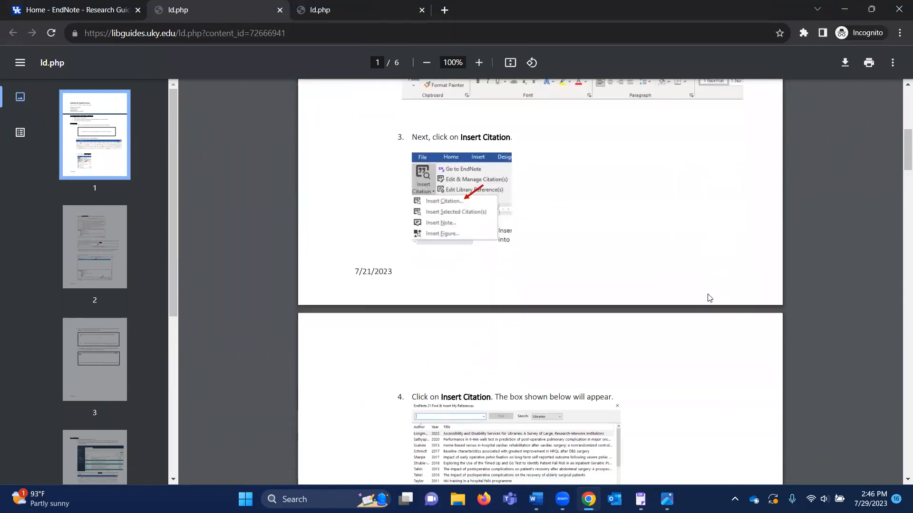
scroll(709, 297, "down", 5)
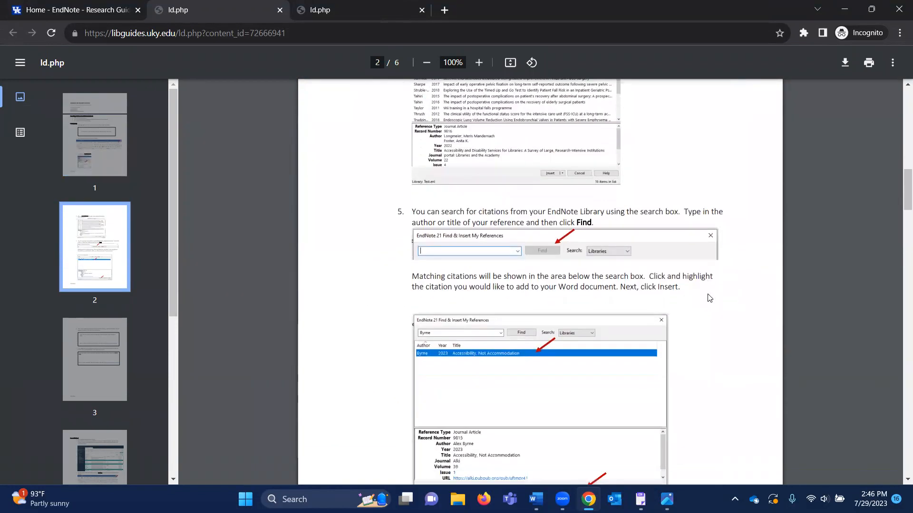
scroll(683, 347, "down", 4)
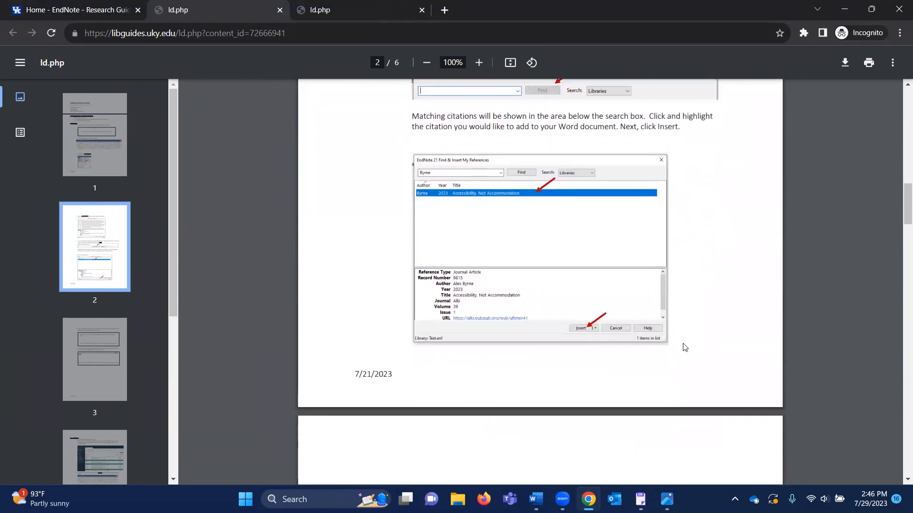
scroll(685, 347, "down", 7)
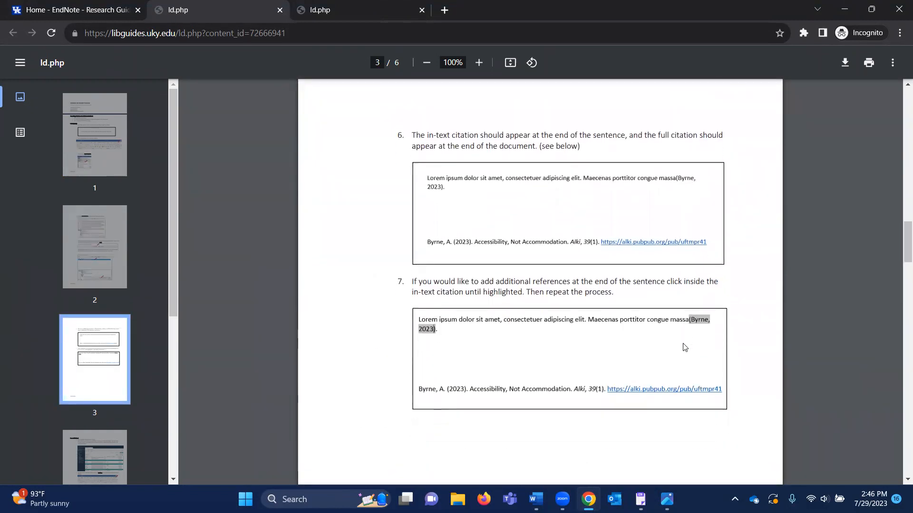
scroll(684, 347, "down", 9)
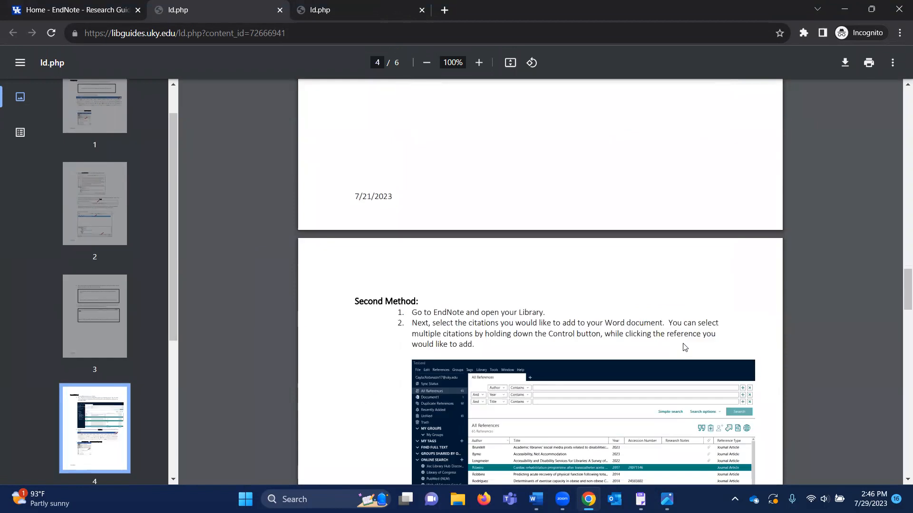
scroll(684, 347, "down", 9)
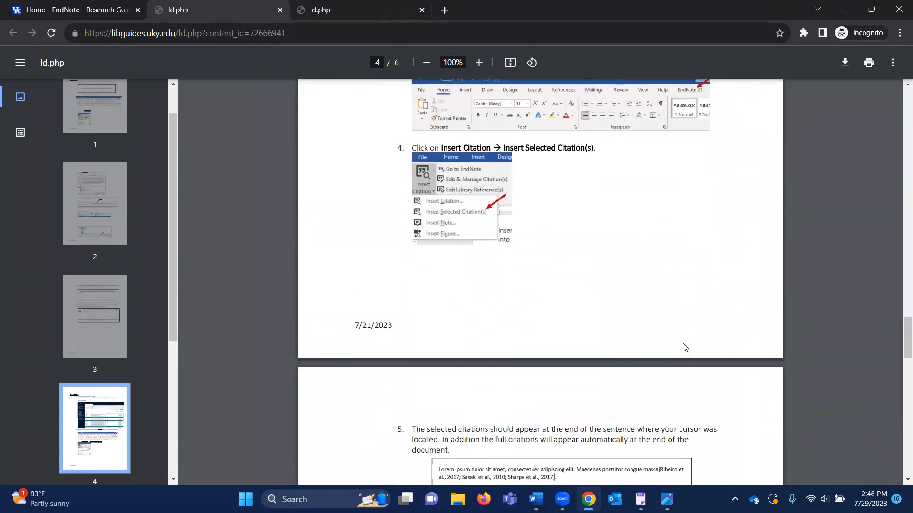
scroll(685, 347, "down", 7)
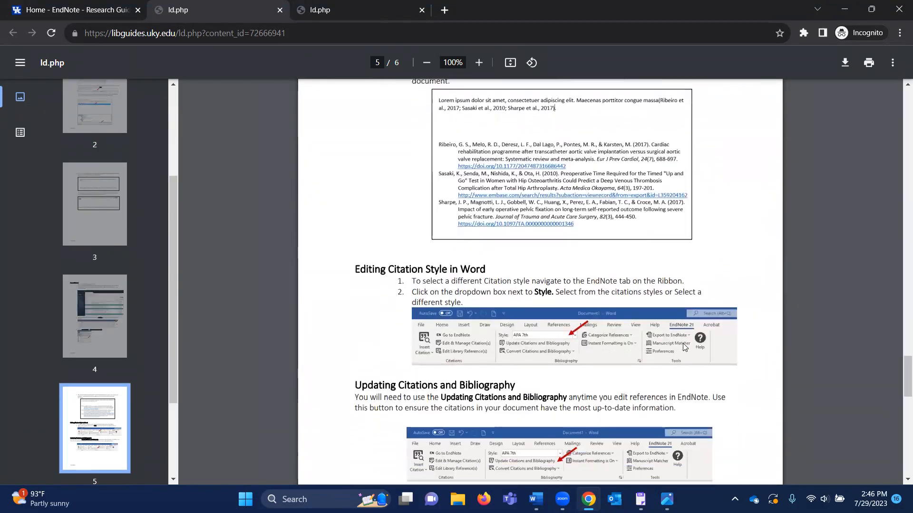
scroll(683, 343, "down", 2)
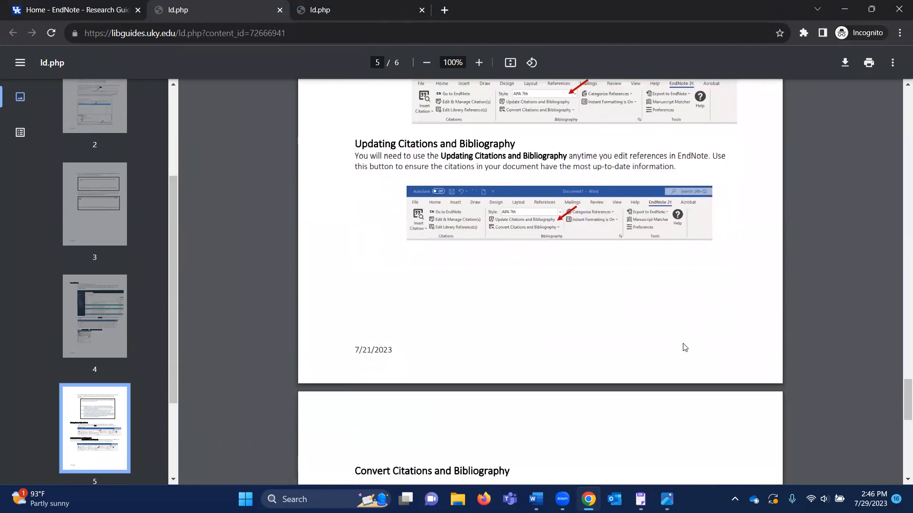
scroll(684, 347, "down", 5)
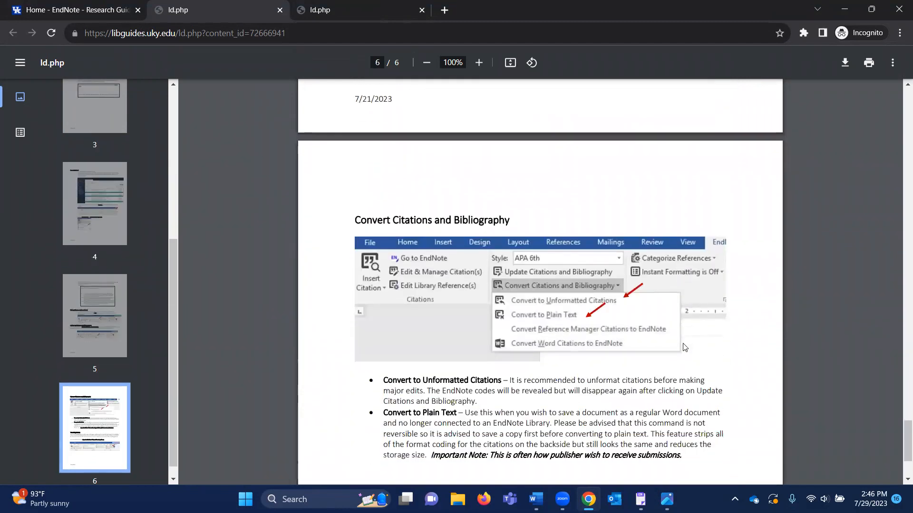
scroll(684, 347, "down", 6)
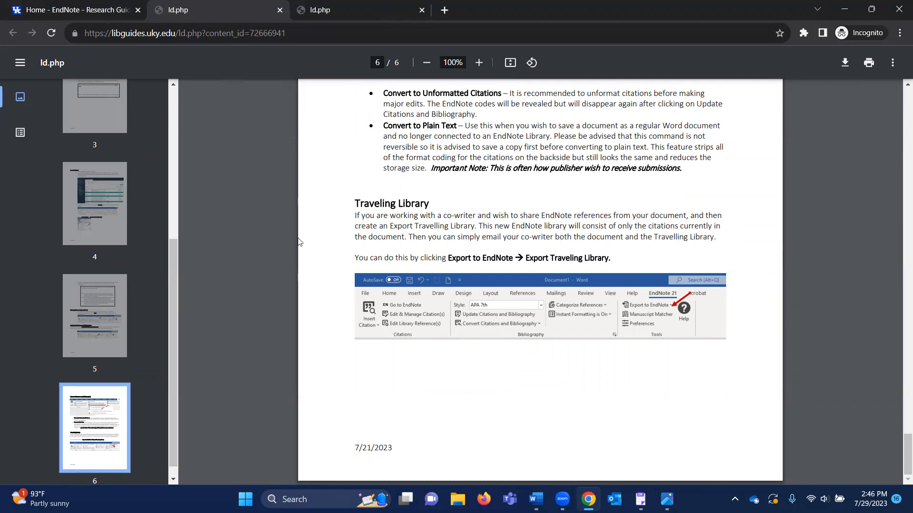
- Return to the EndNote research guide's home page and look up the Contacts for EndNote Support section
left_click(63, 4)
scroll(445, 274, "down", 7)
scroll(445, 274, "down", 1)
scroll(790, 245, "down", 1)
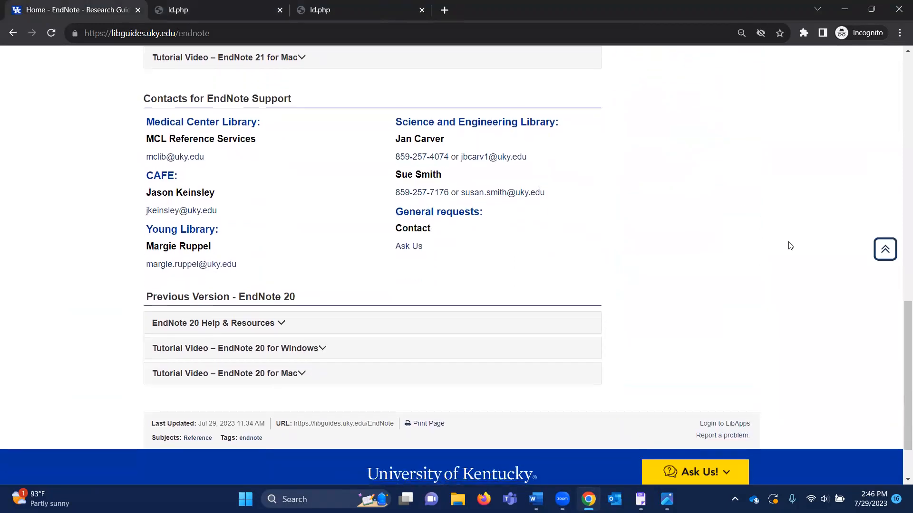